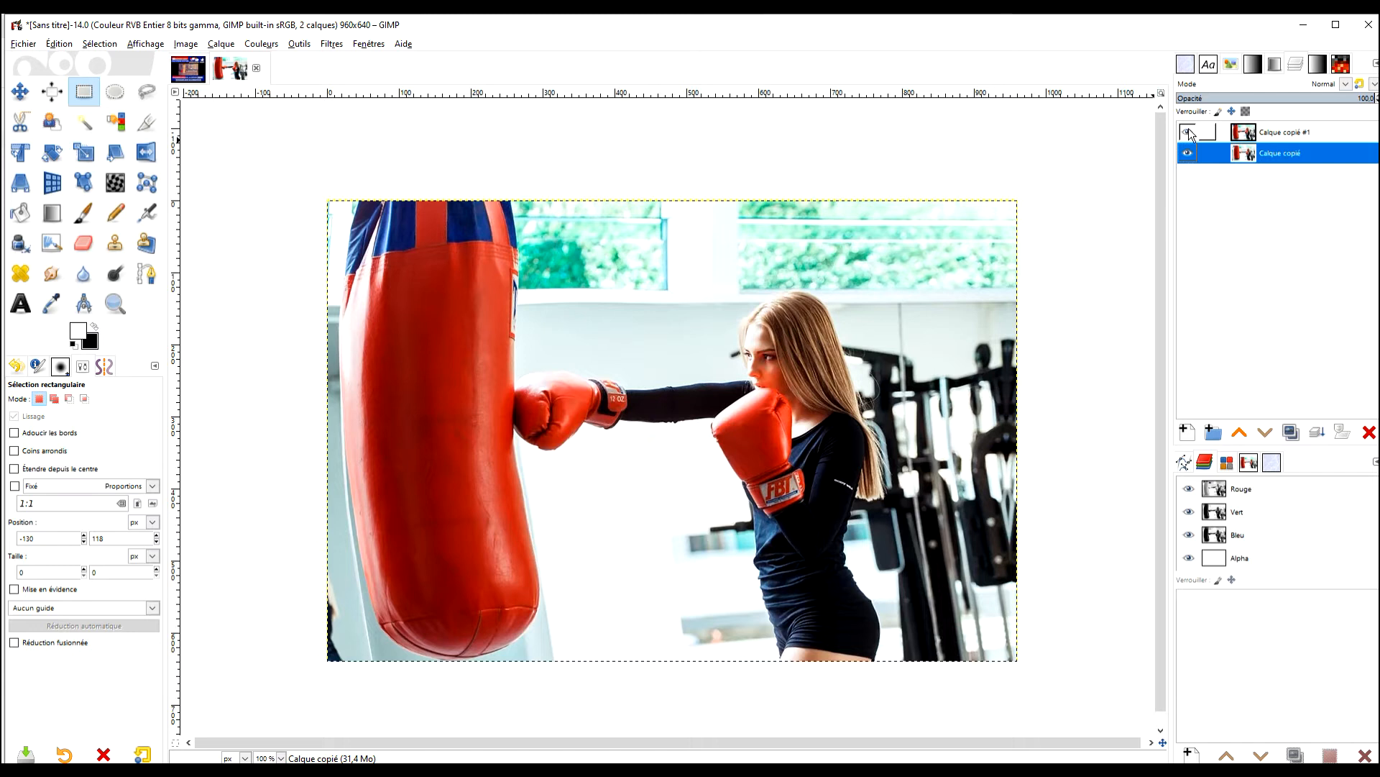
- Toggle the visibility of the "Calque copié #1" layer repeatedly to compare the photo before and after the deformation
click(1187, 132)
click(1187, 132)
click(1188, 132)
click(1188, 132)
click(1189, 130)
click(1189, 130)
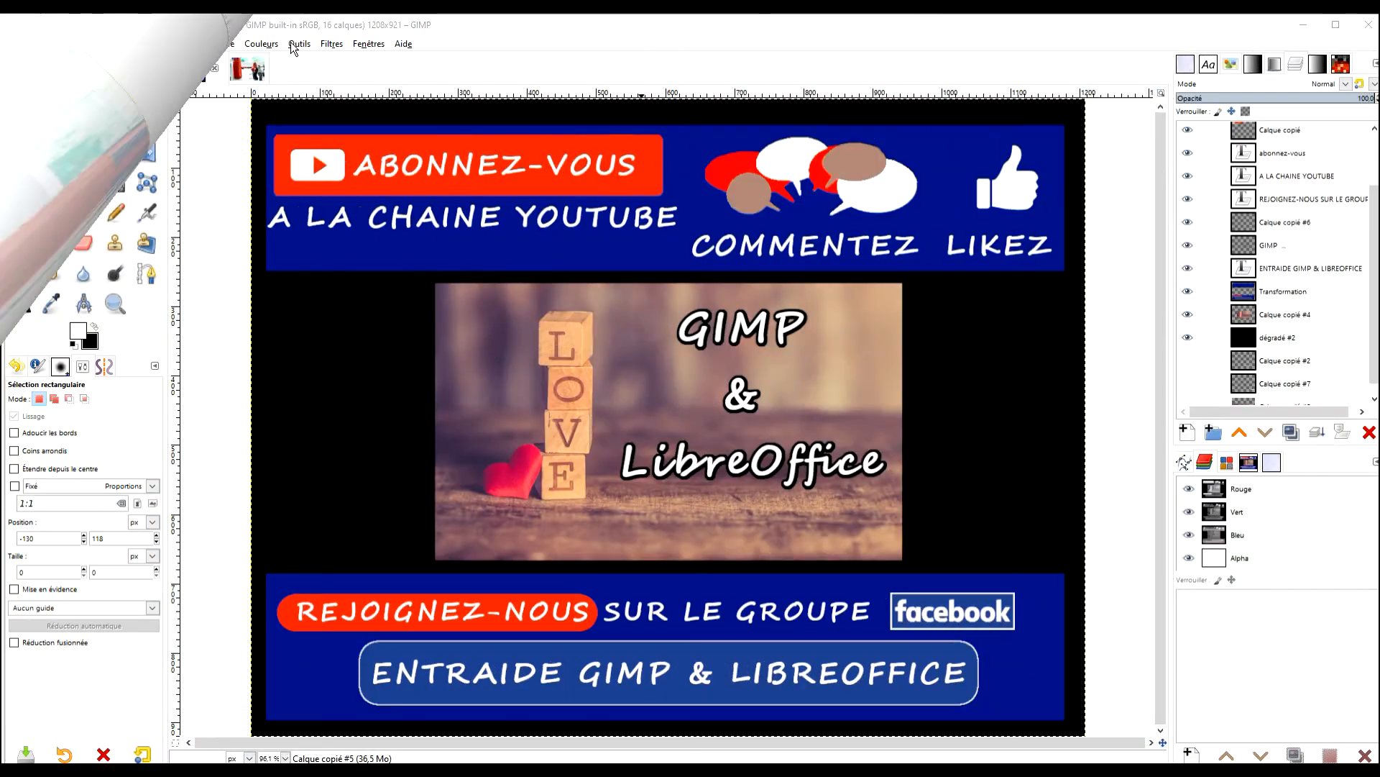
- Switch to the boxer photo and view it at 100 % zoom
click(332, 44)
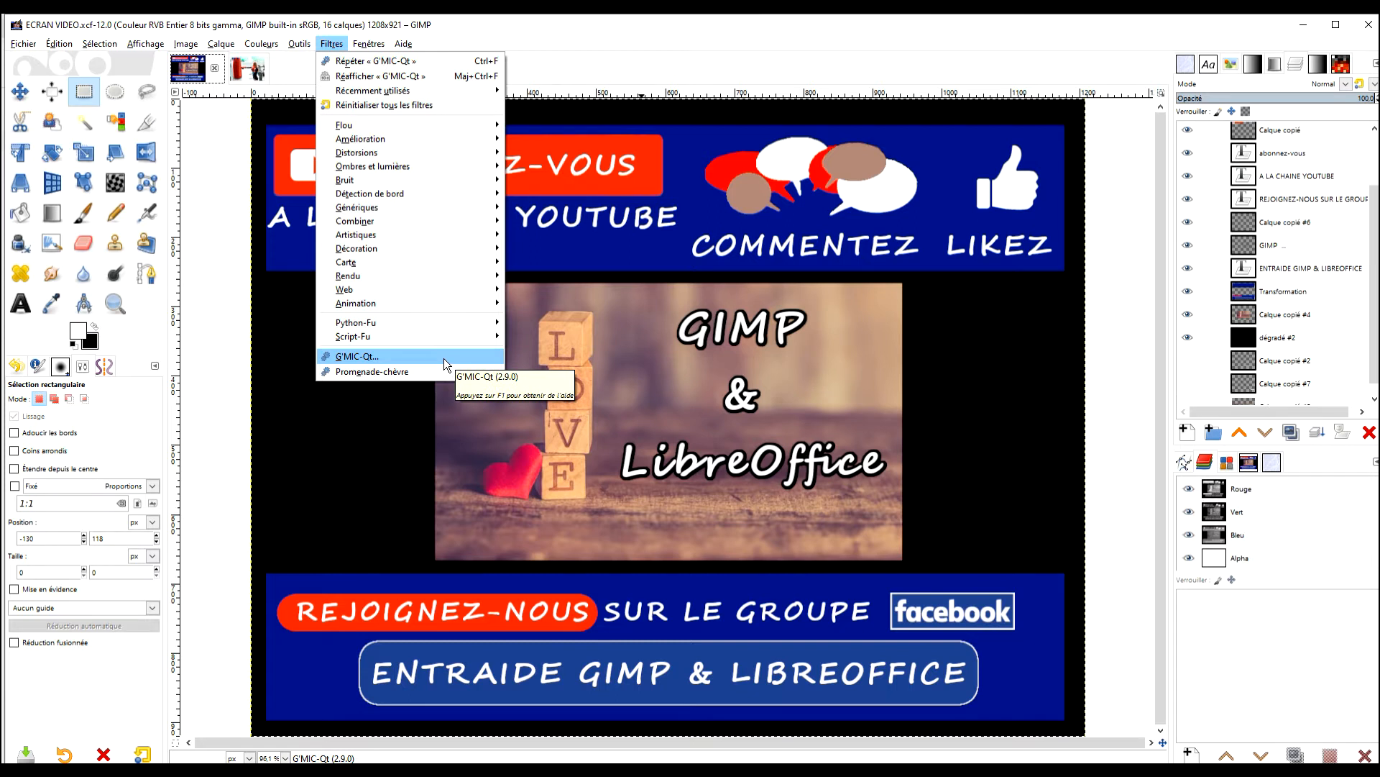
click(472, 29)
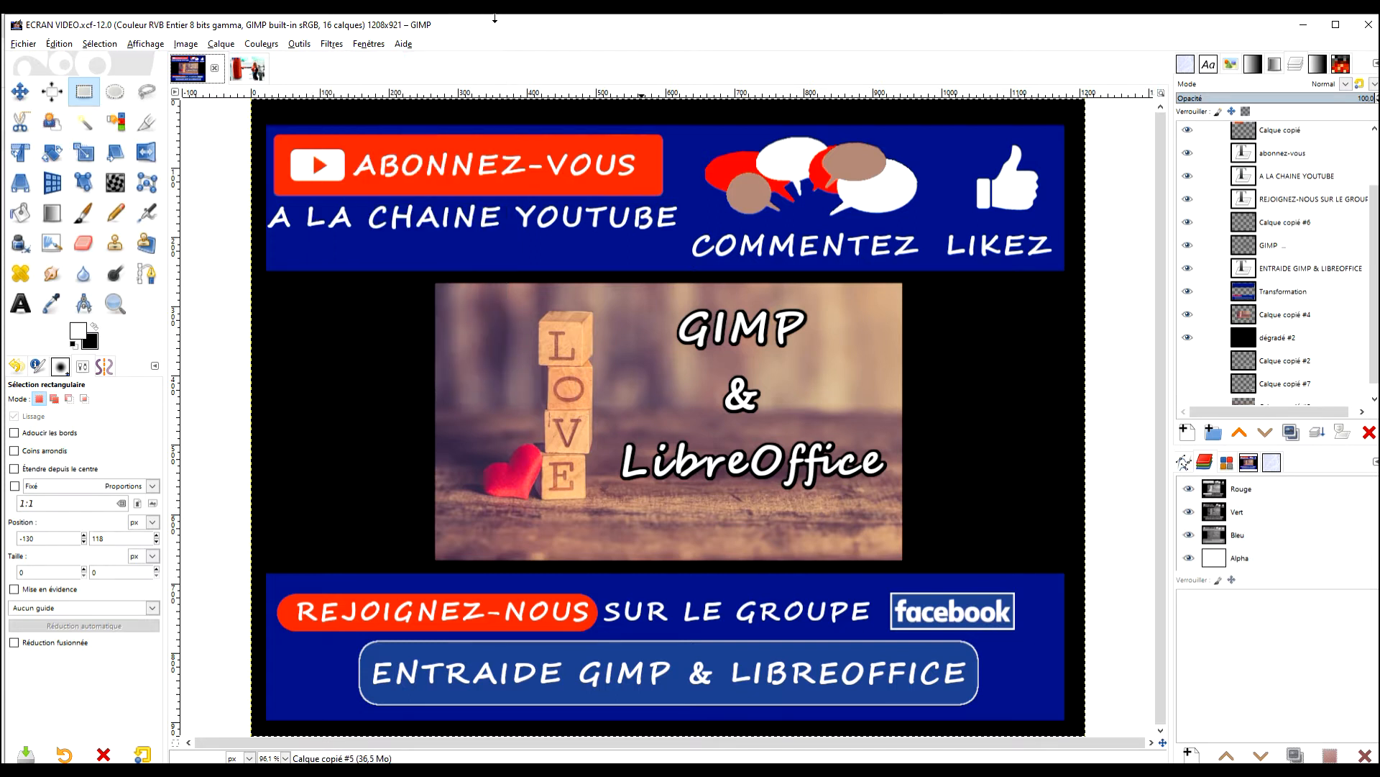
click(248, 70)
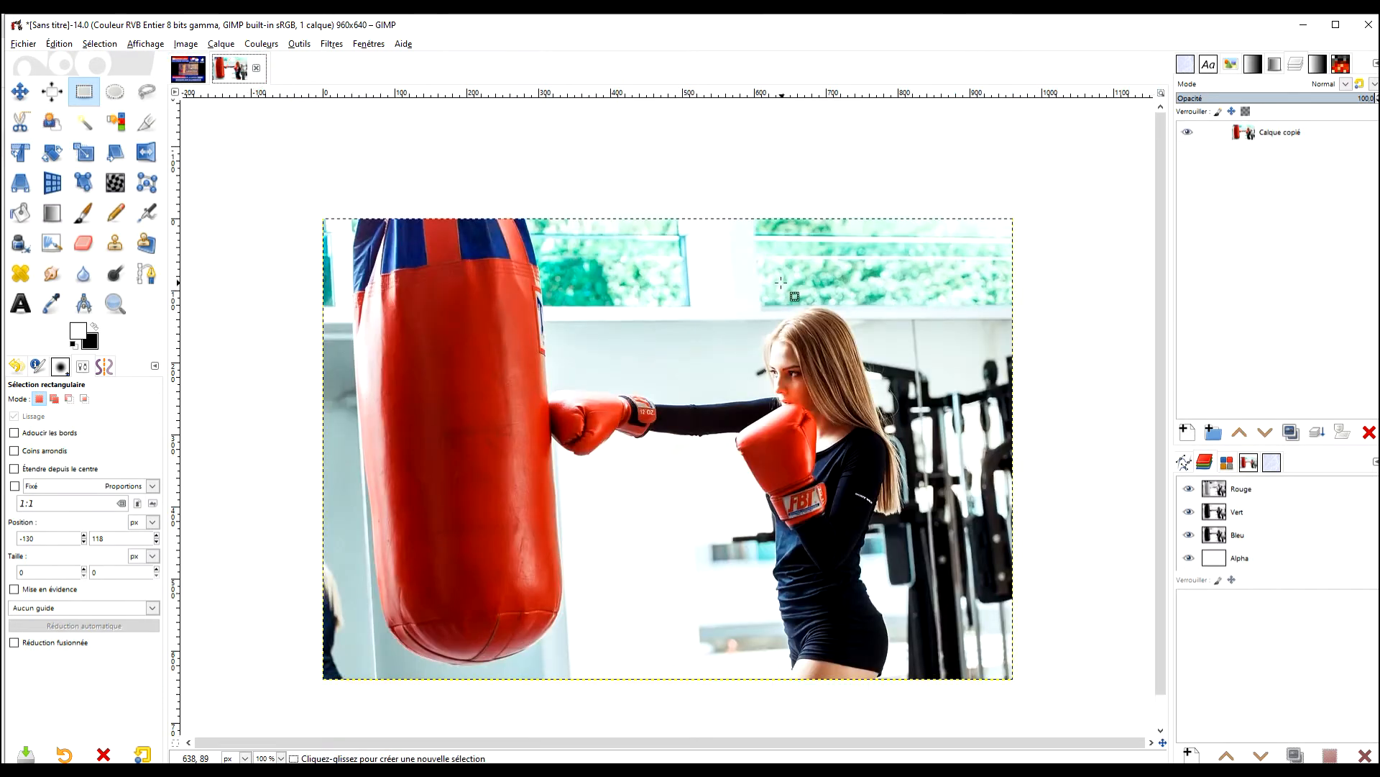
click(1161, 93)
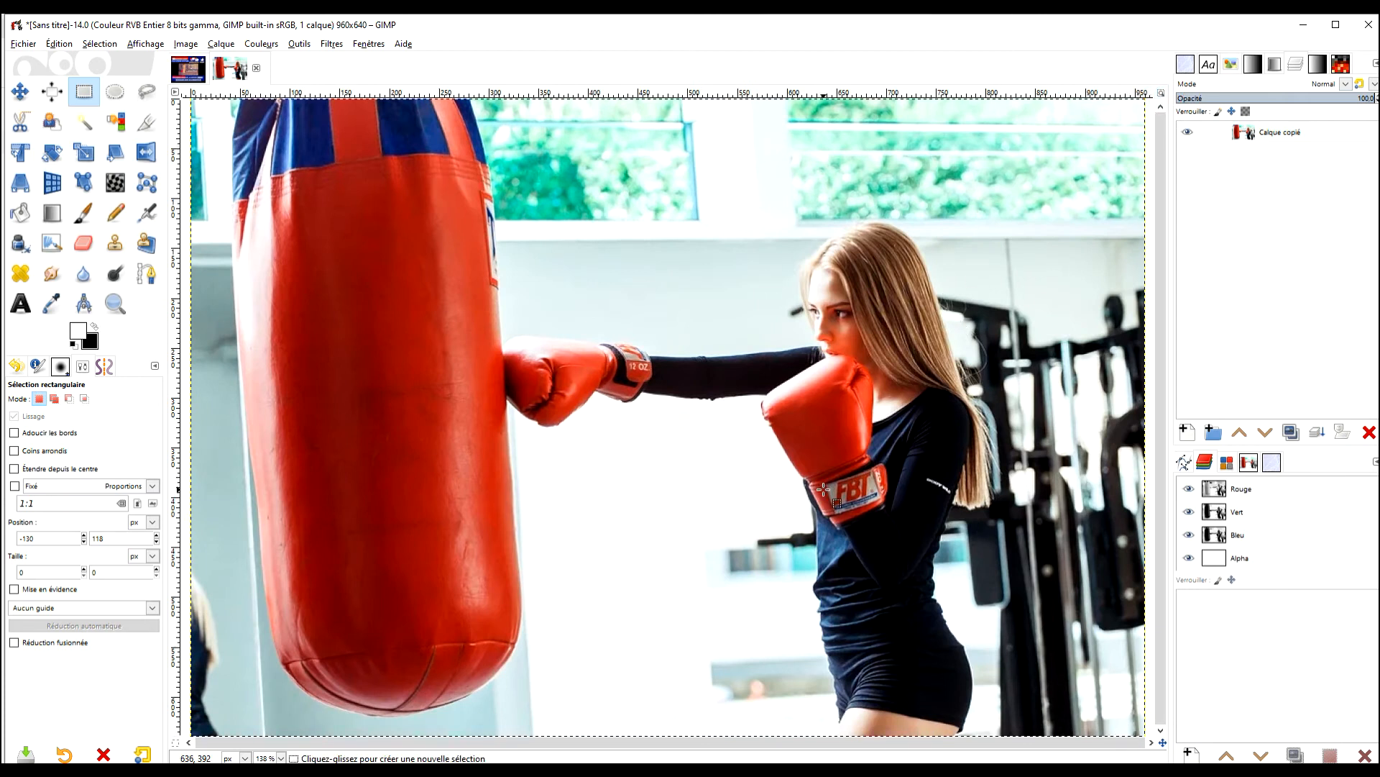
scroll(716, 476, down, 2)
scroll(730, 477, up, 1)
drag(781, 449, 774, 443)
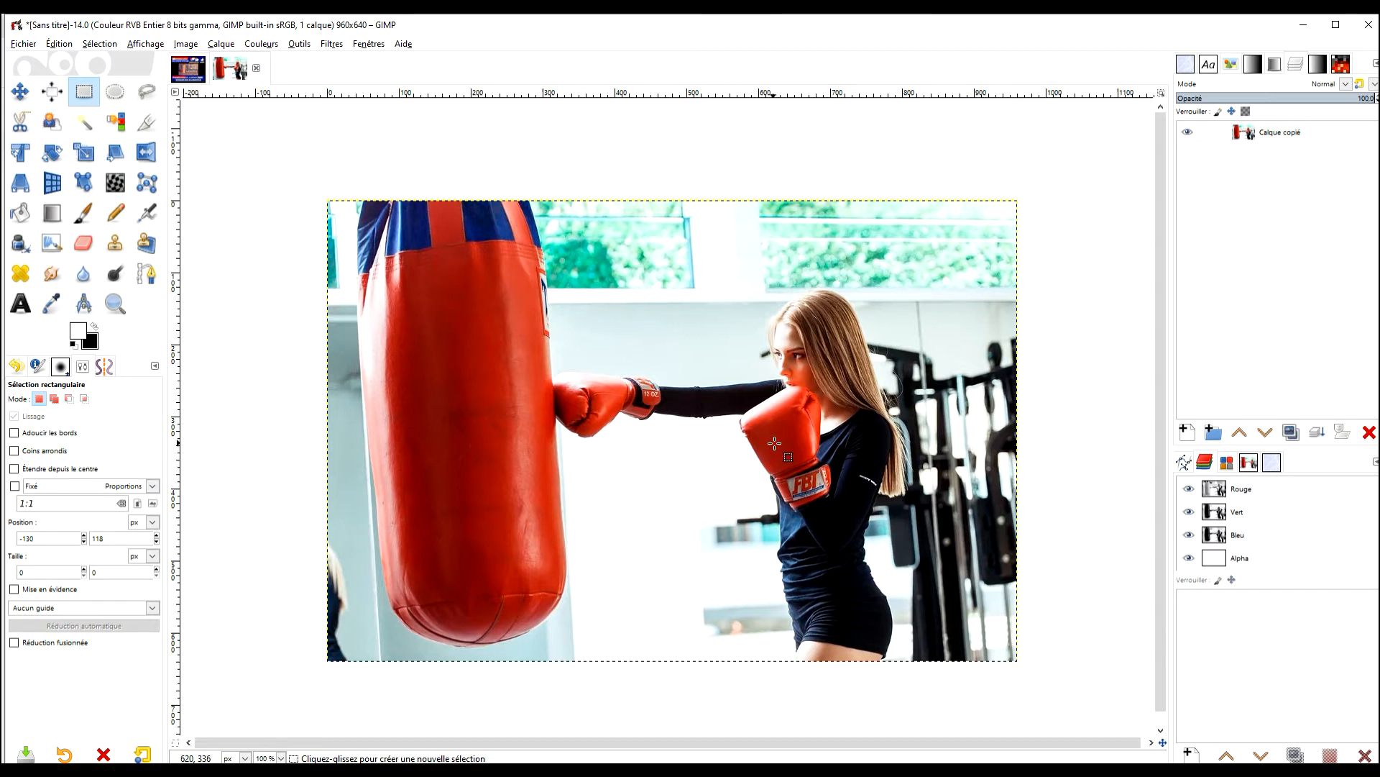
- Open the G'MIC-Qt filters, search for "war" and choose the Warp [Interactive] deformation
click(331, 44)
click(375, 357)
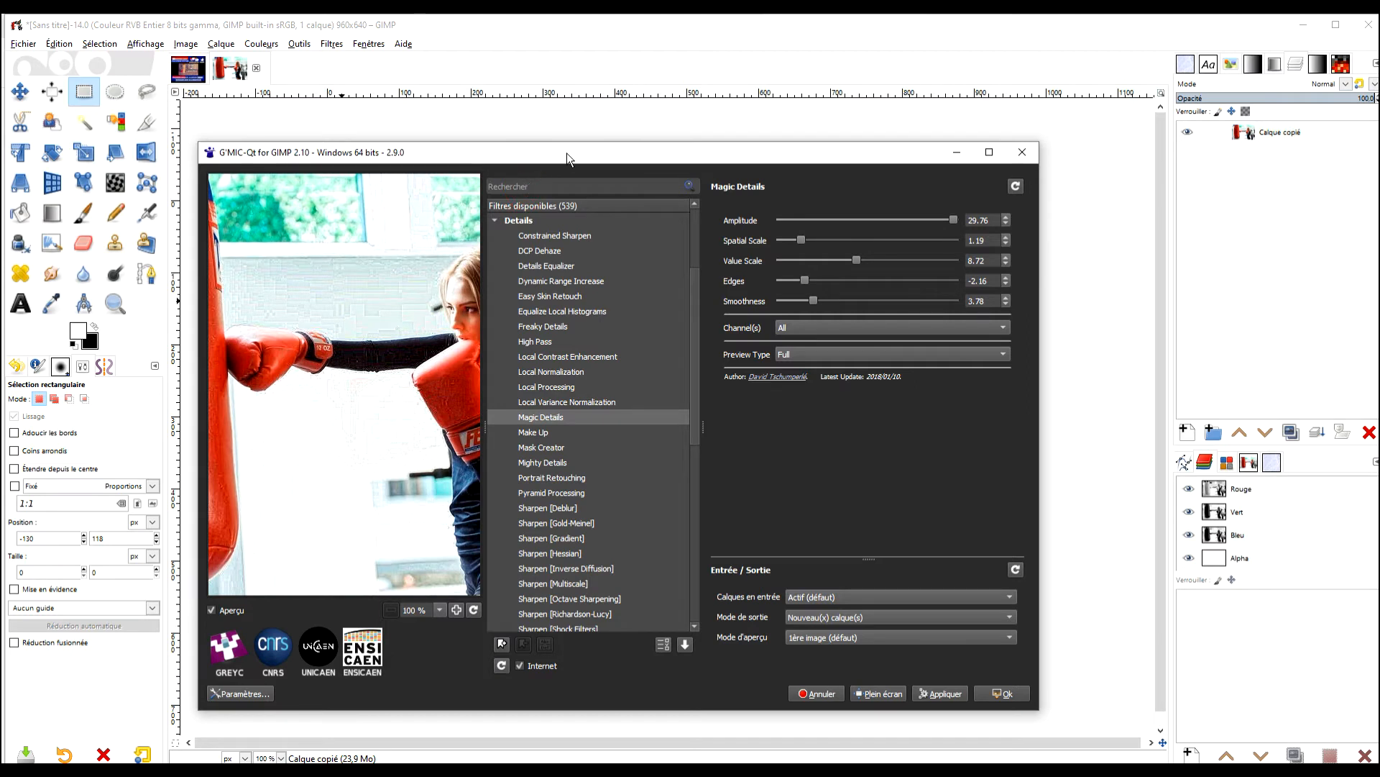
text(wa)
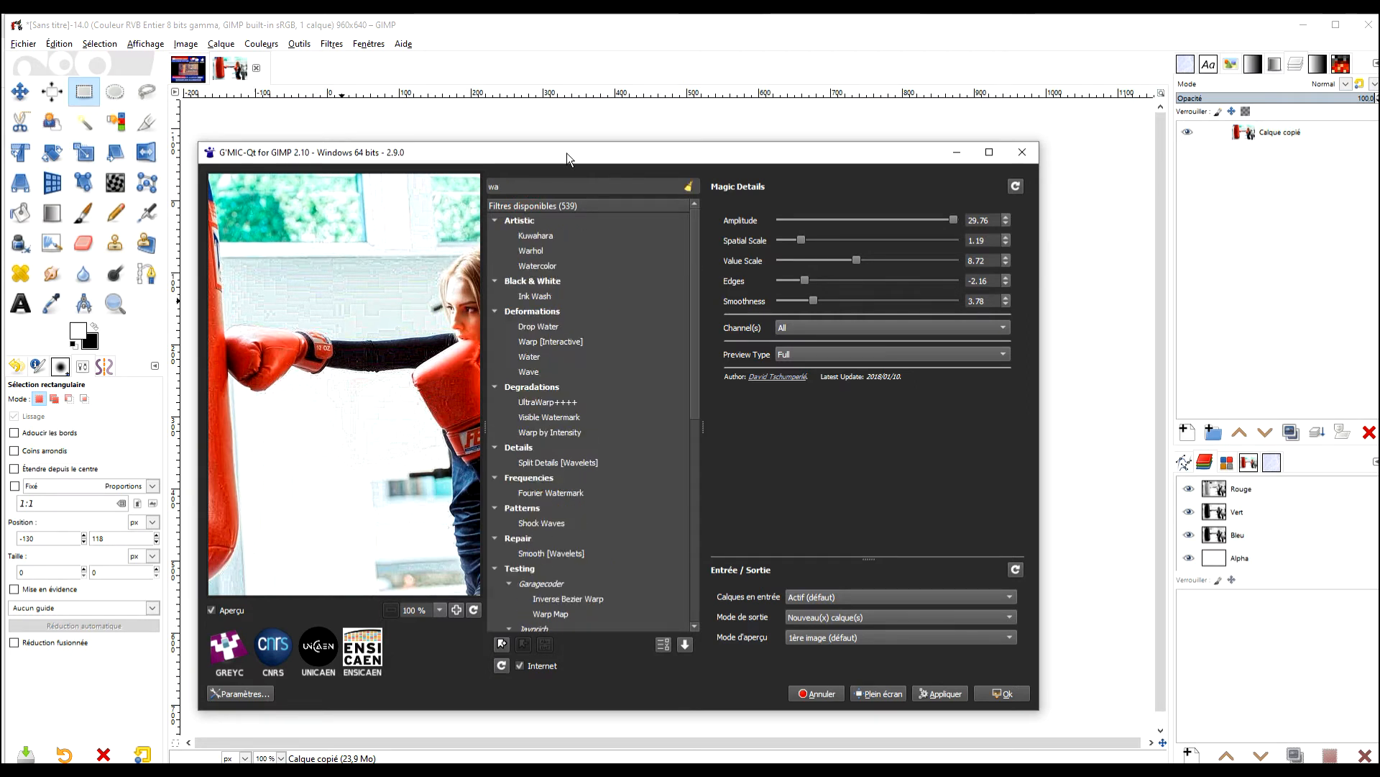
text(r)
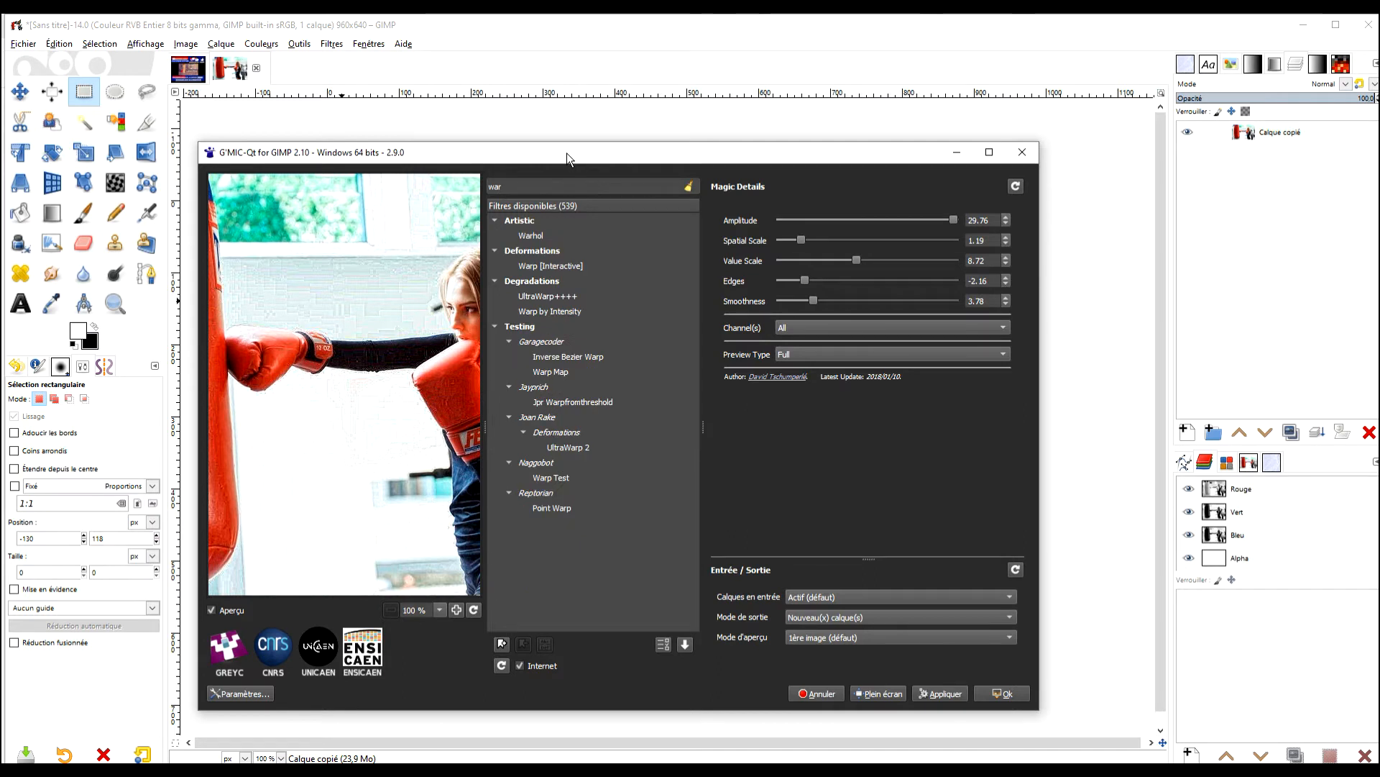
click(545, 266)
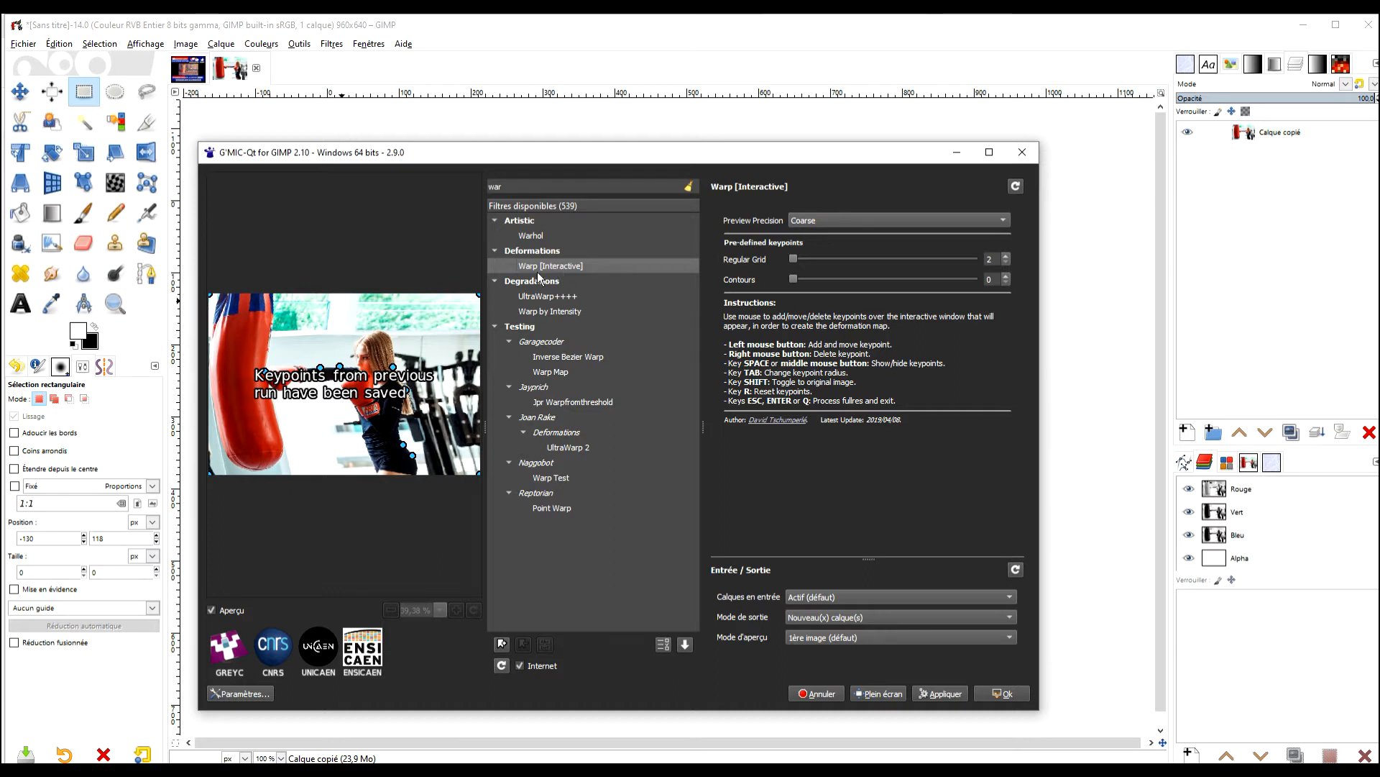
- Reset the Warp [Interactive] parameters, keep the output mode on "Nouveau(x) calque(s)" and launch the interactive warp
click(1016, 187)
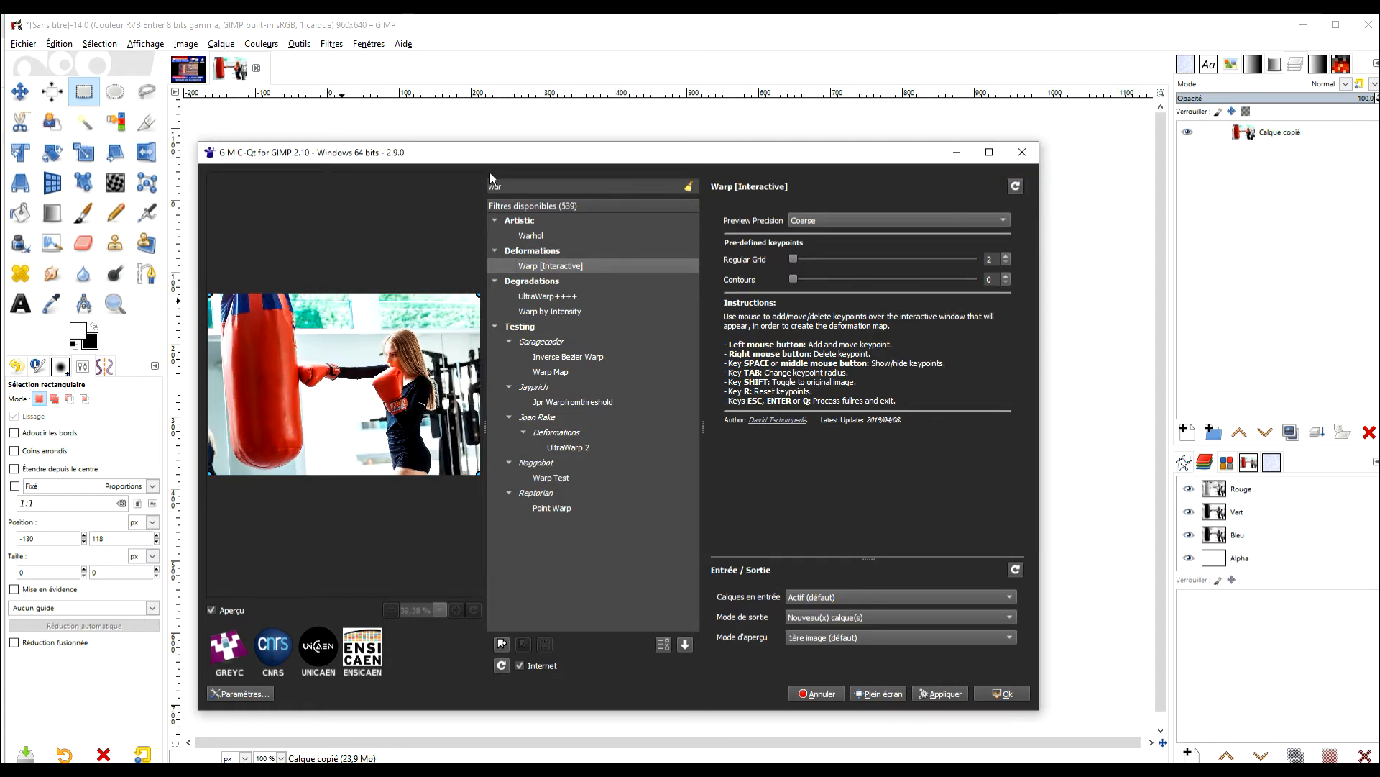
drag(446, 159, 493, 103)
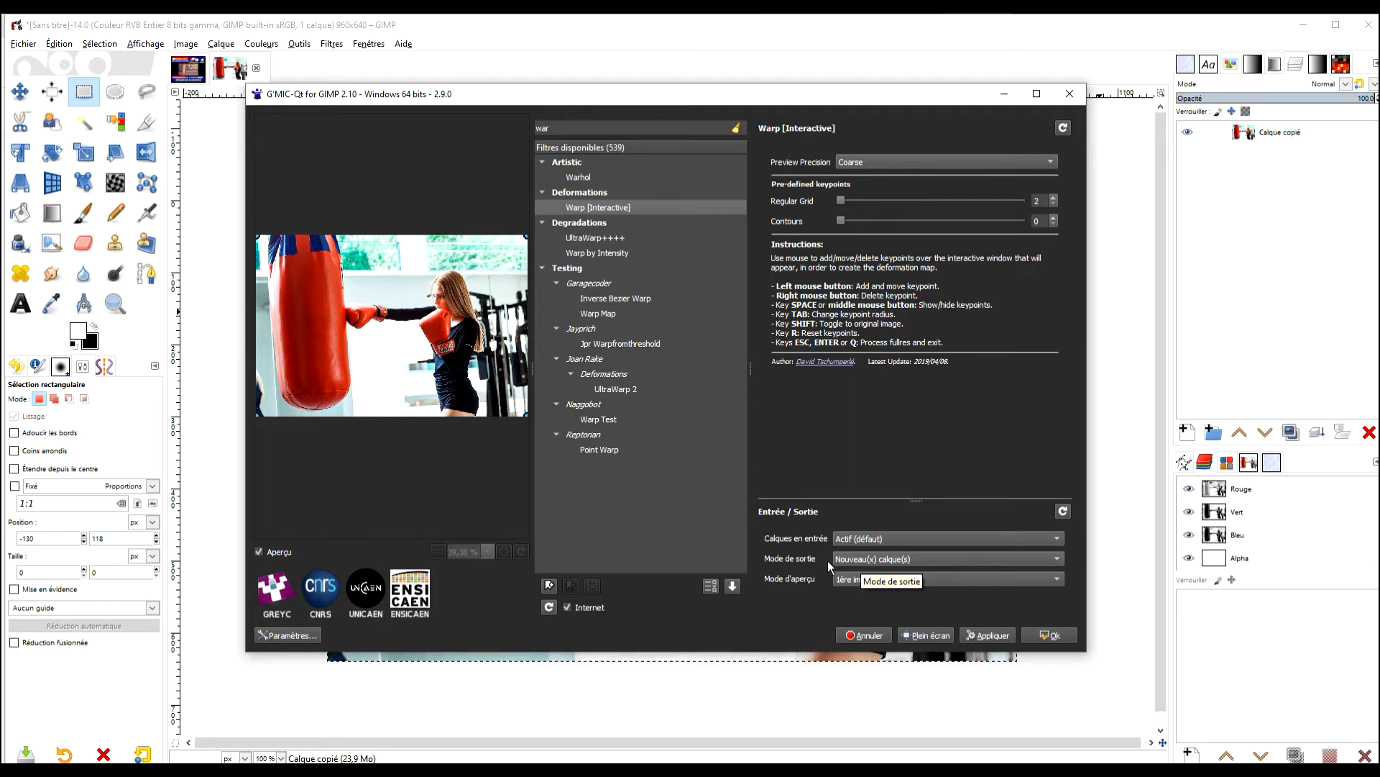
click(888, 564)
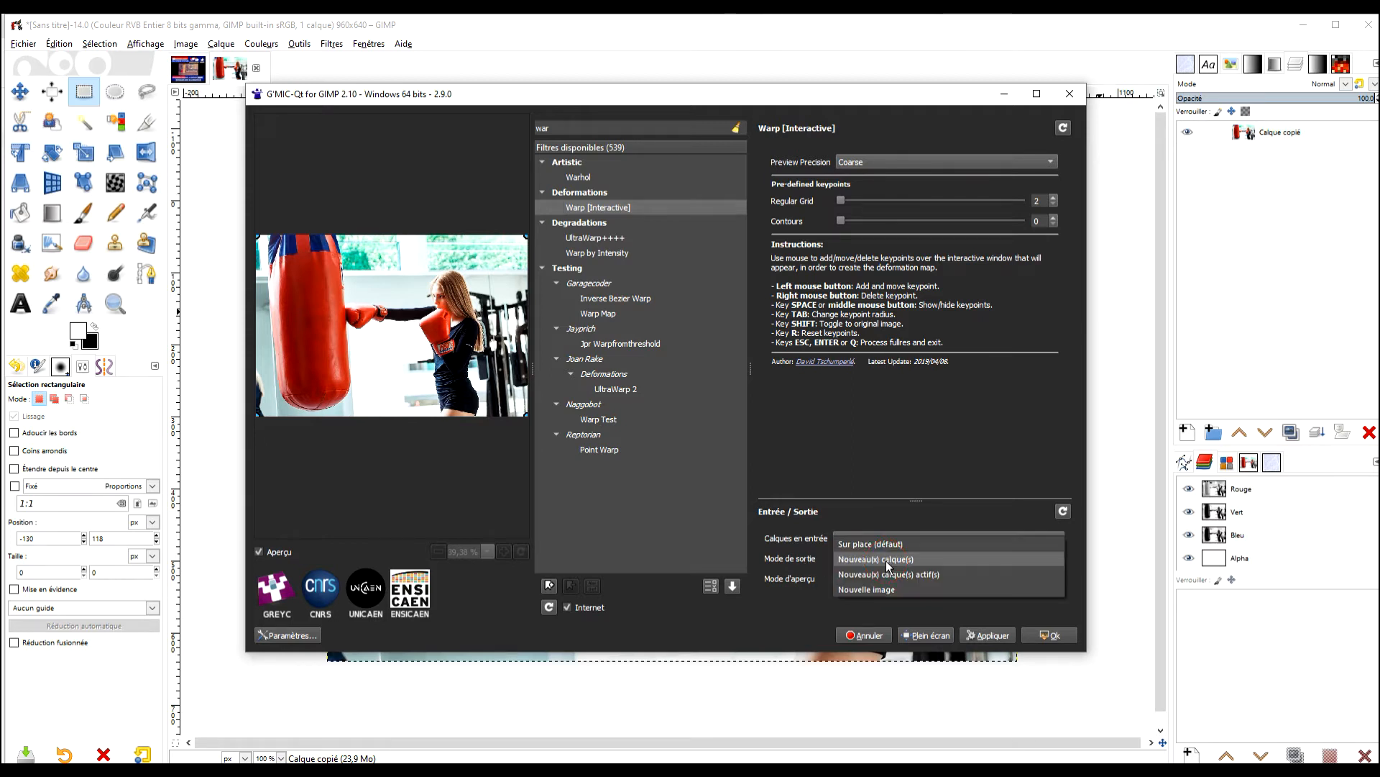
click(794, 603)
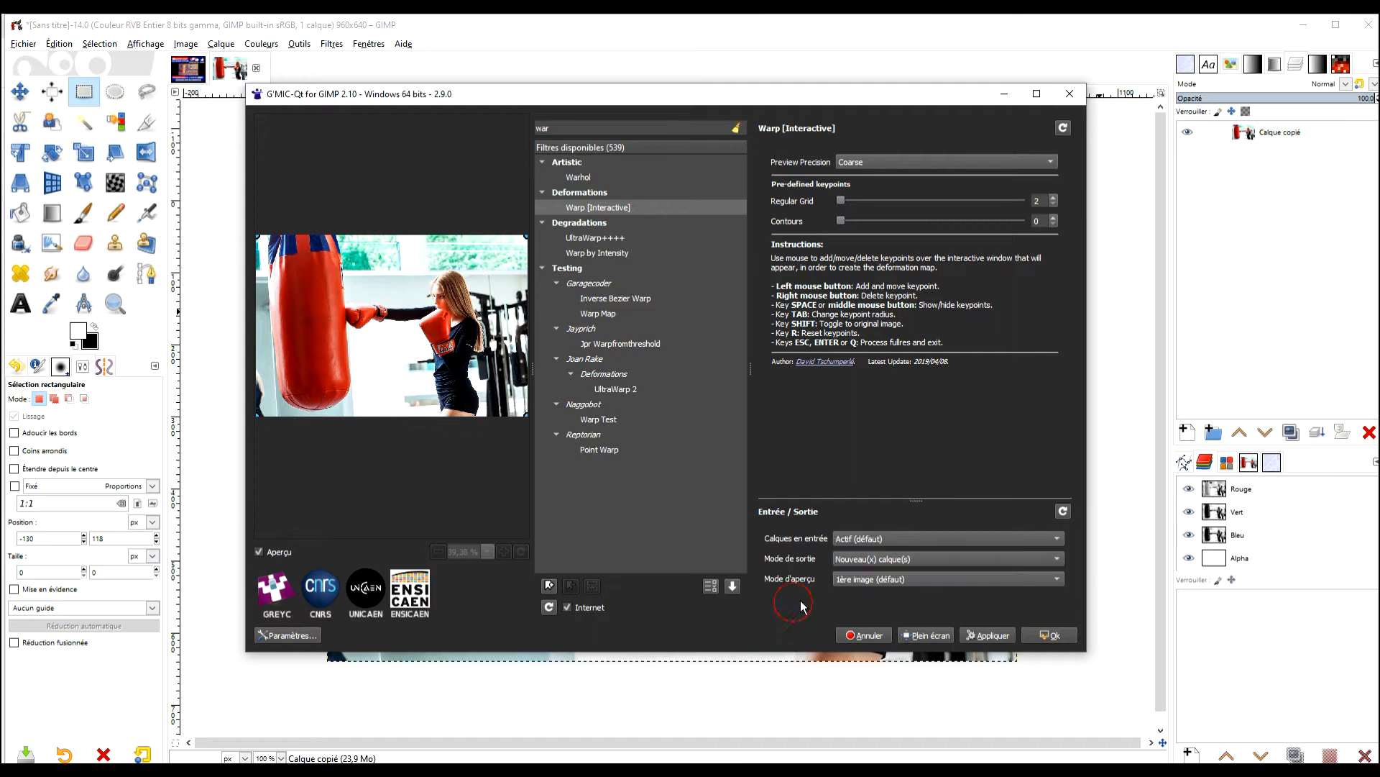
click(1047, 635)
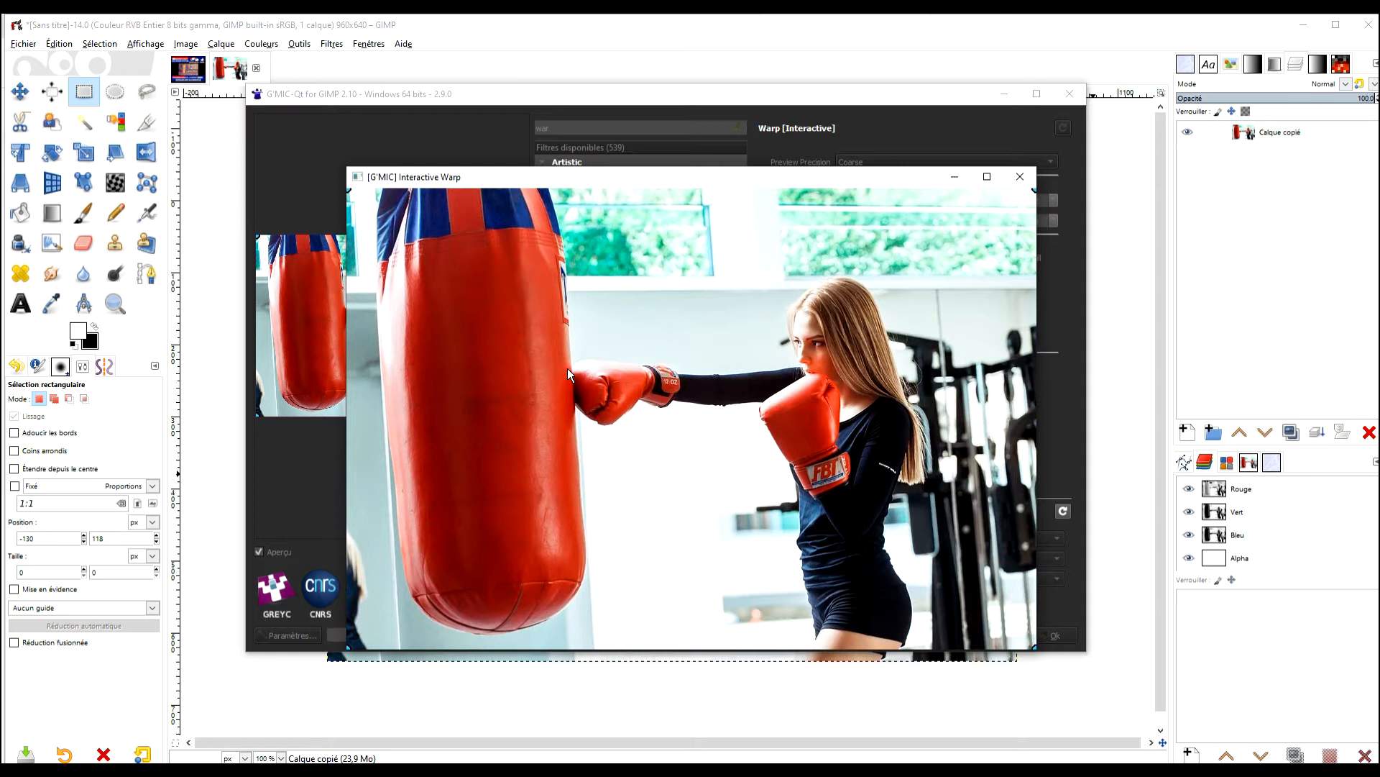
- Warp the punching bag by pulling its edge at the glove inward and pushing its opposite side slightly outward with keypoints
drag(572, 369, 534, 375)
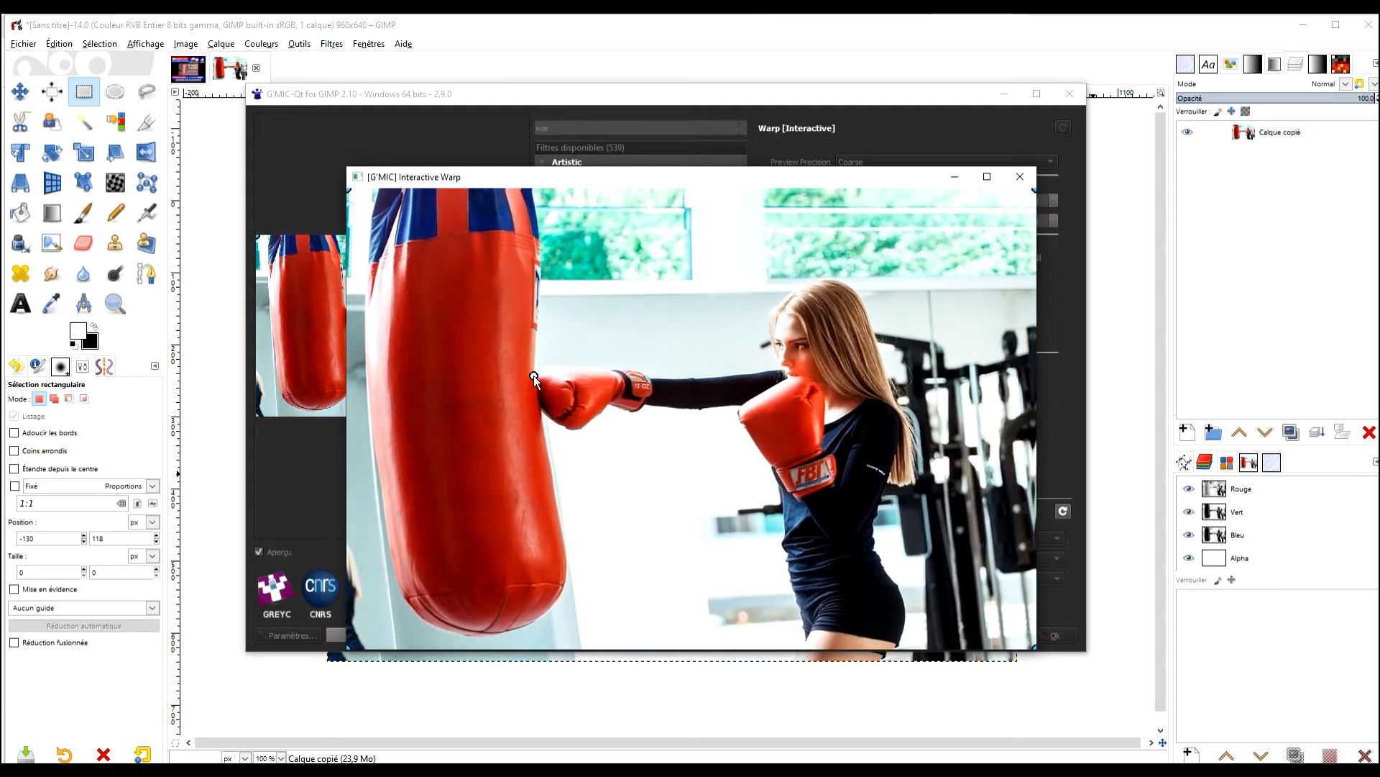
drag(536, 404, 532, 406)
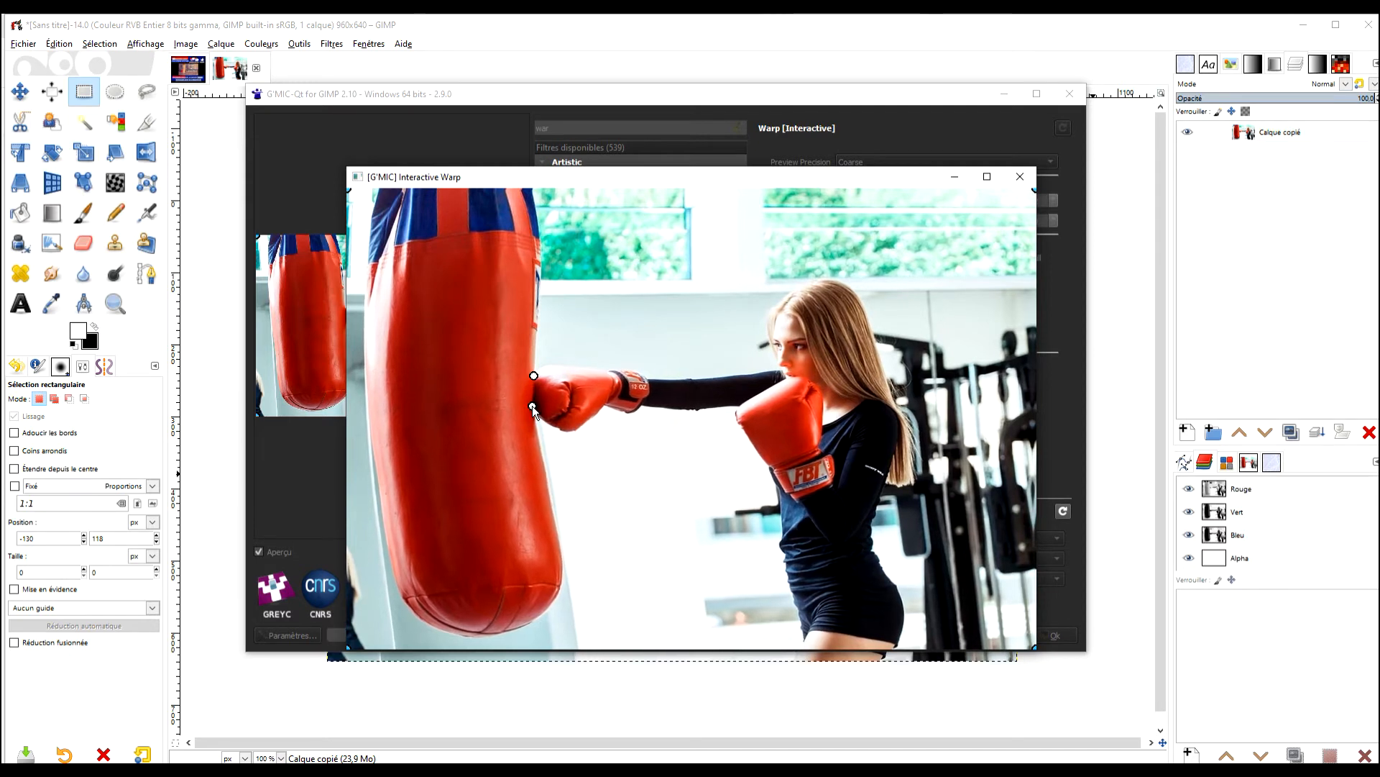
drag(365, 381, 361, 379)
drag(369, 438, 367, 438)
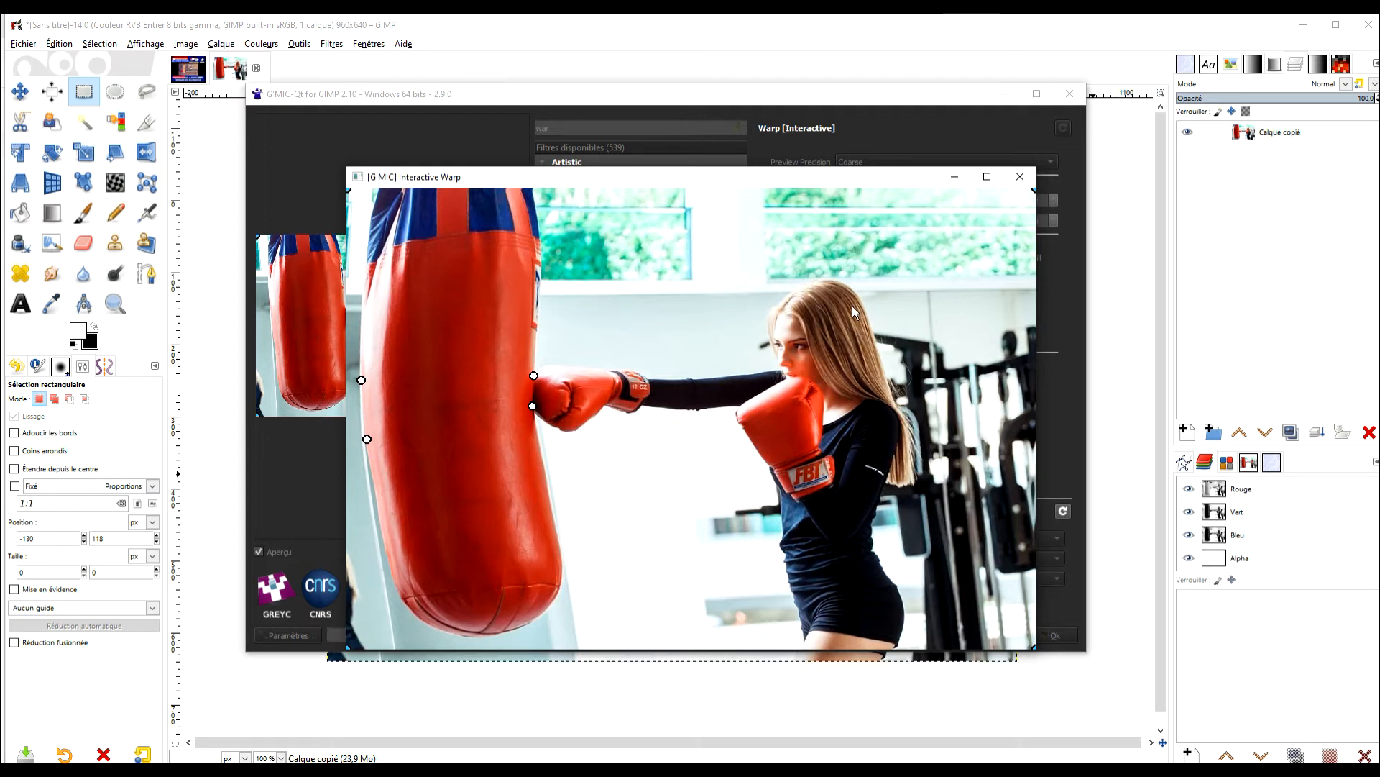
- Pin the outstretched arm and its glove with keypoints along their upper and lower edges
click(687, 379)
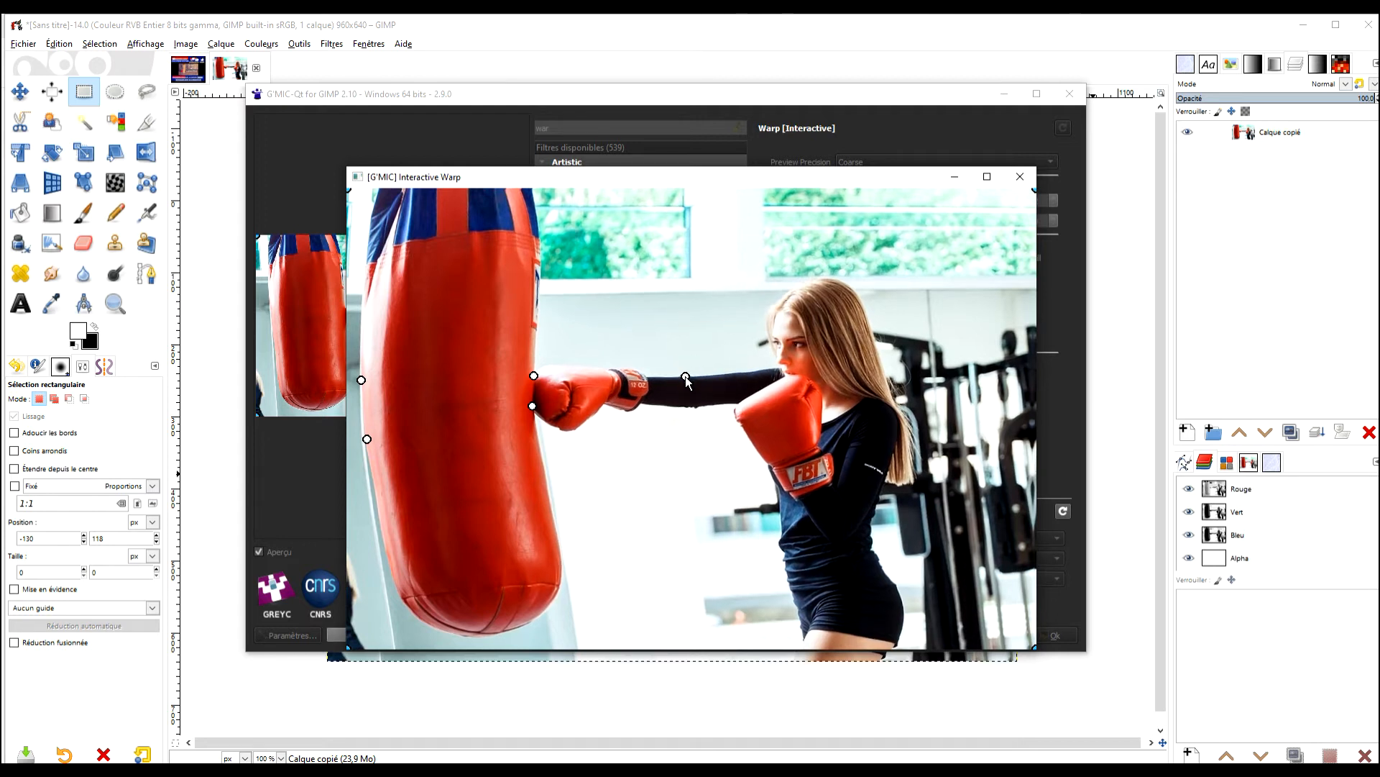
click(720, 374)
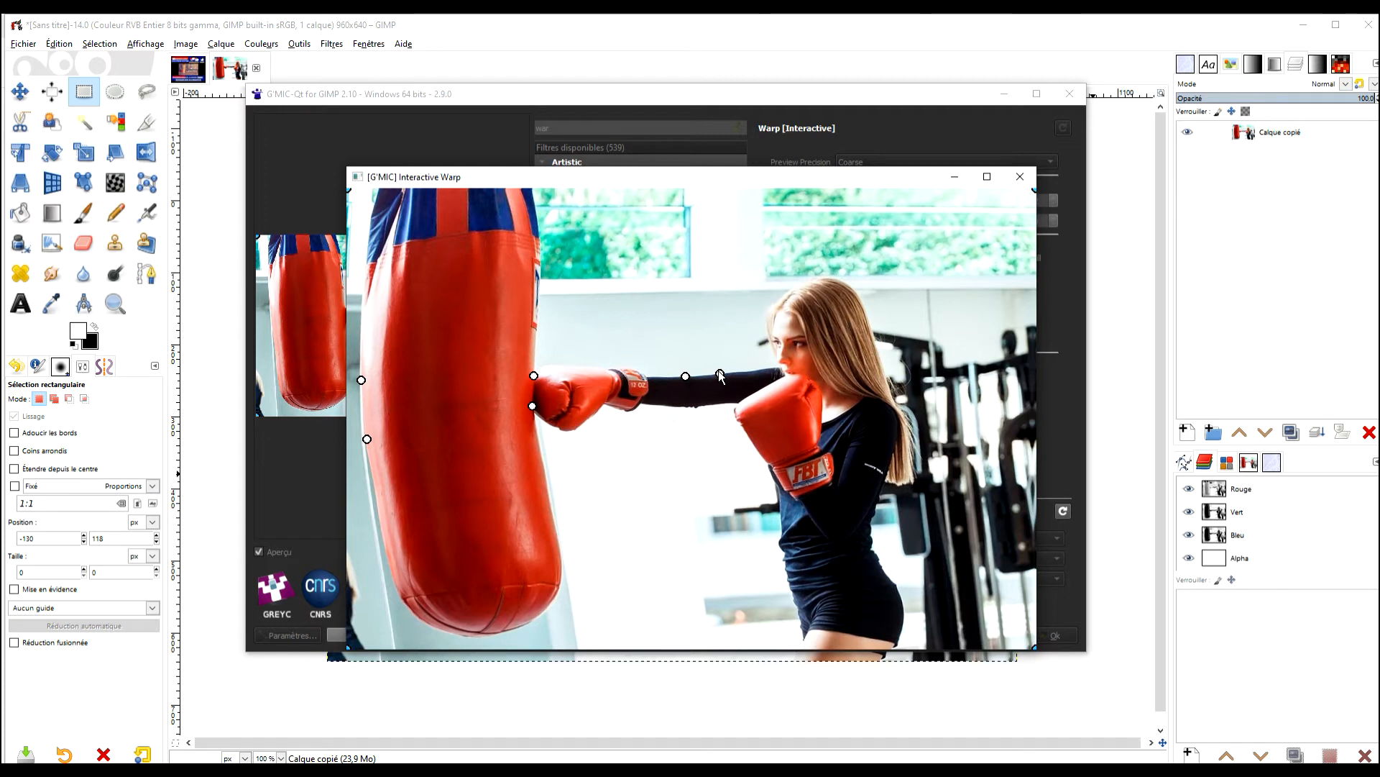
click(719, 401)
click(671, 408)
click(602, 408)
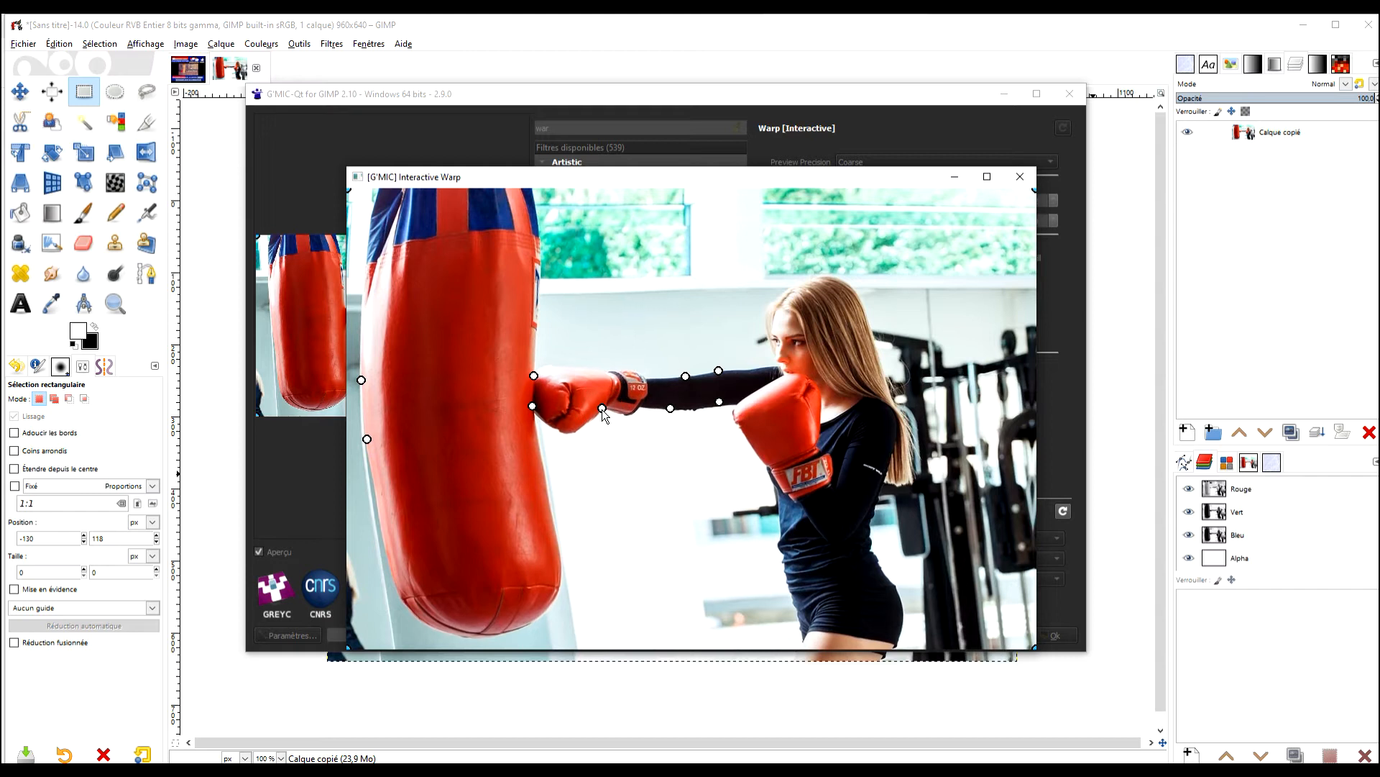
click(602, 367)
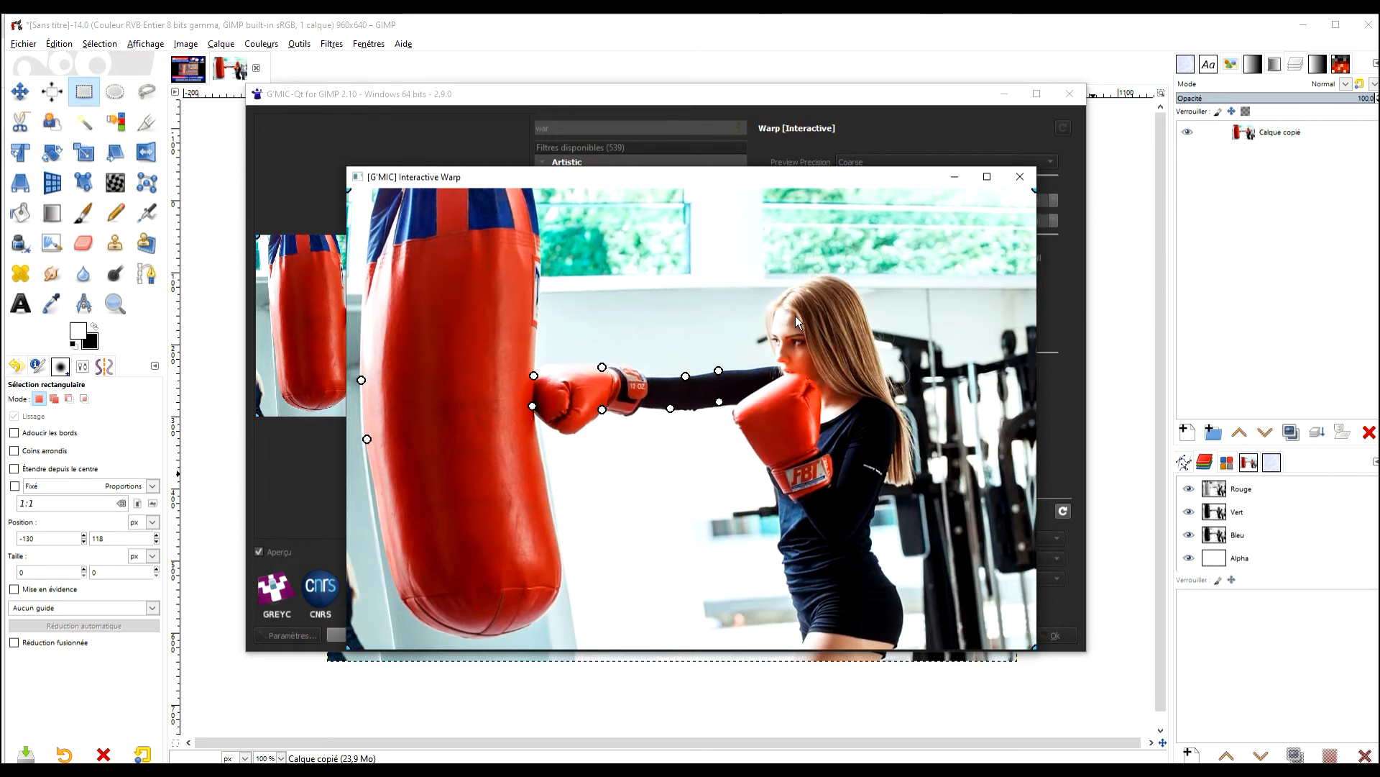
- Add two keypoints along the back of the boxer's hair and one on the upper edge of the outstretched arm
click(855, 314)
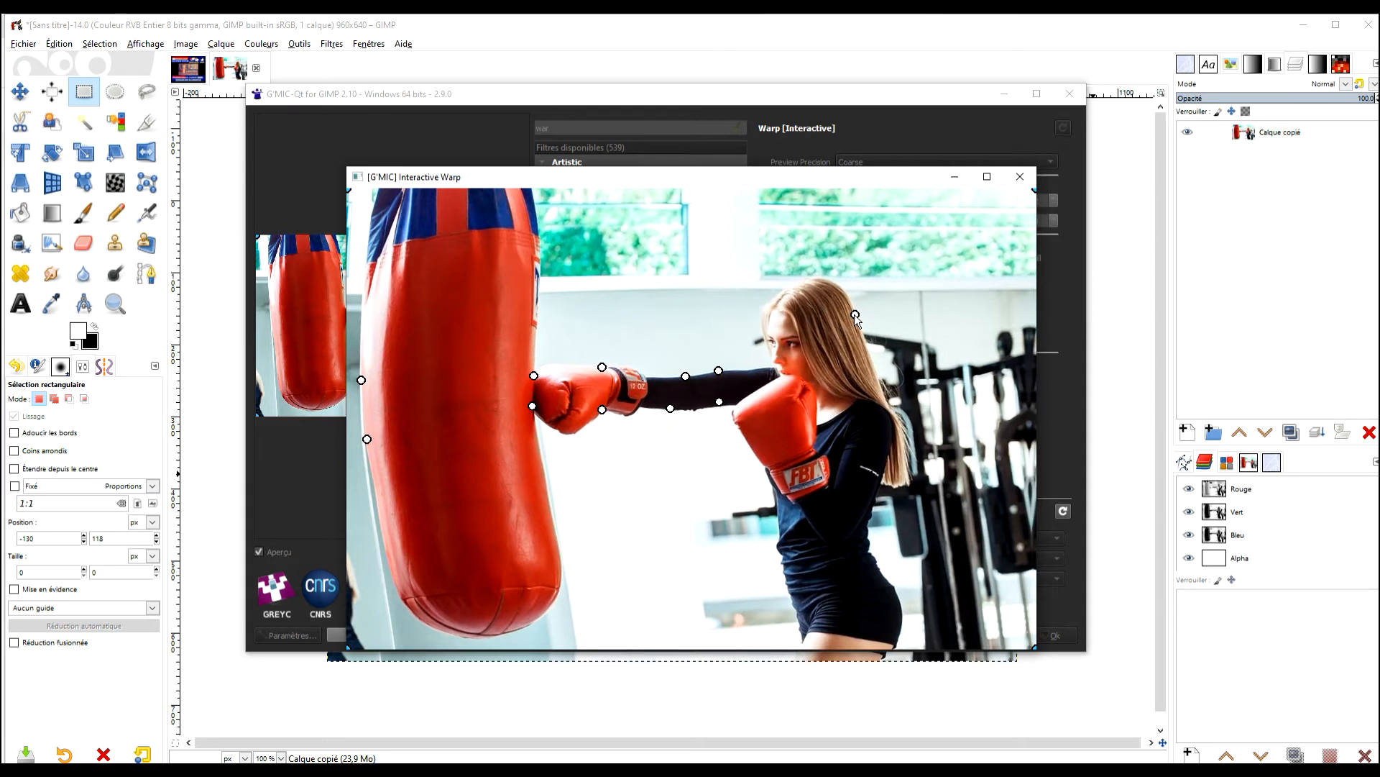
click(872, 374)
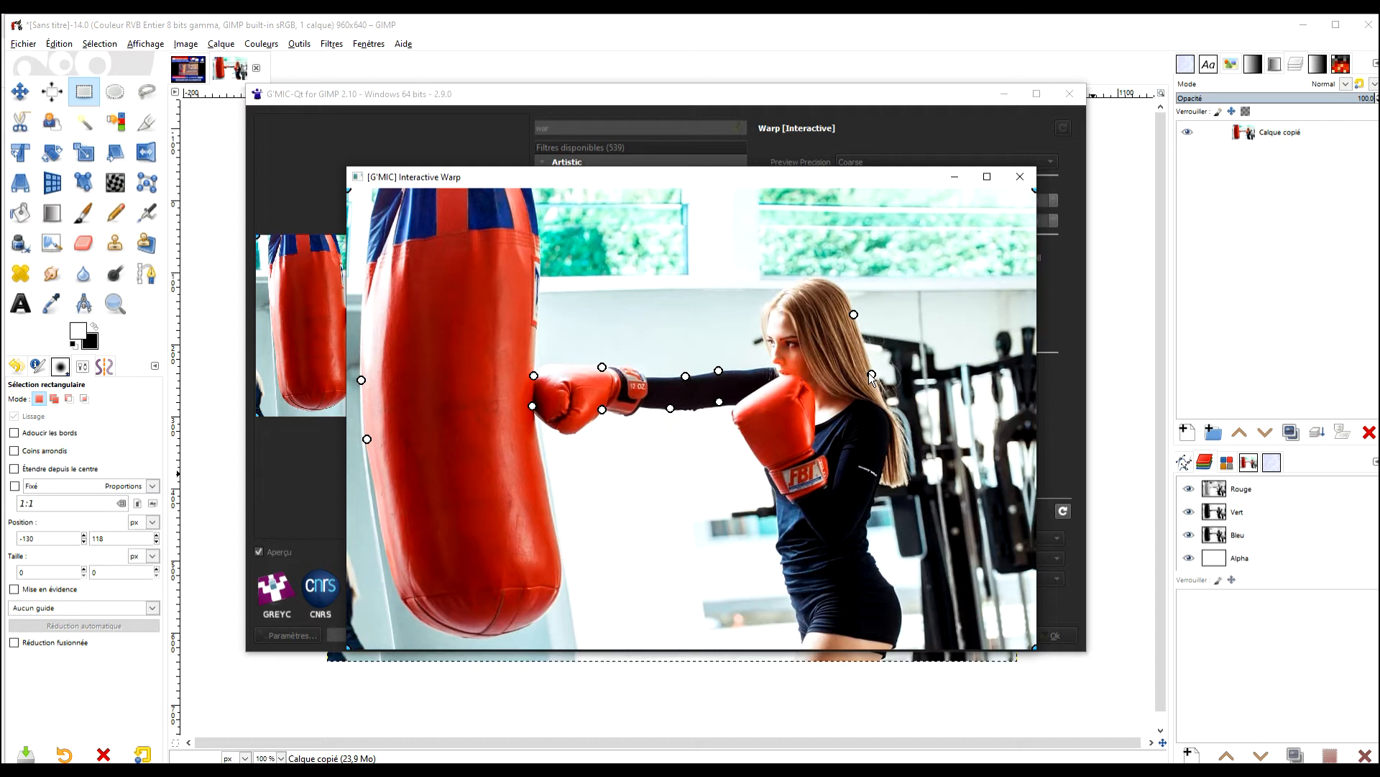
click(749, 372)
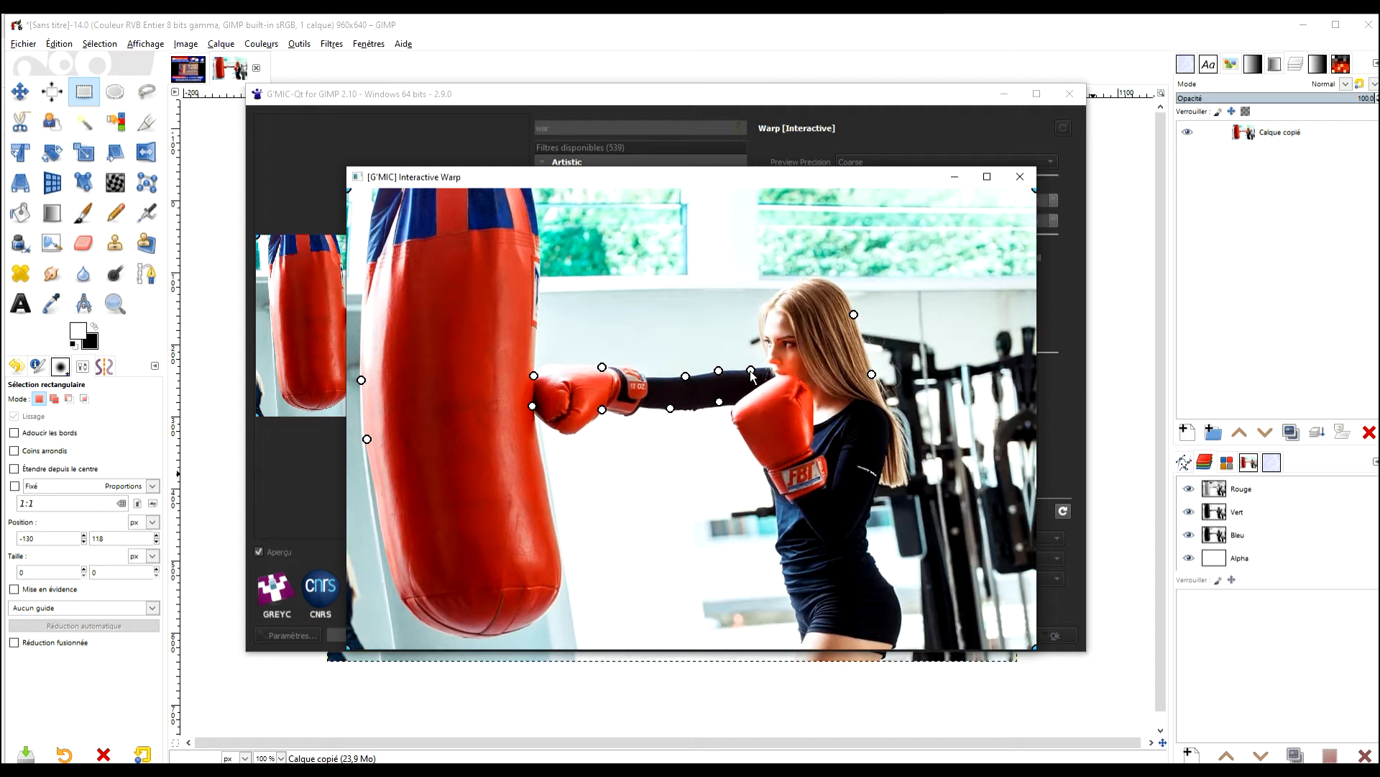
- Place and adjust keypoints on the bag's punched edge above and below the glove, plus one in the background beside the bag's base
click(536, 318)
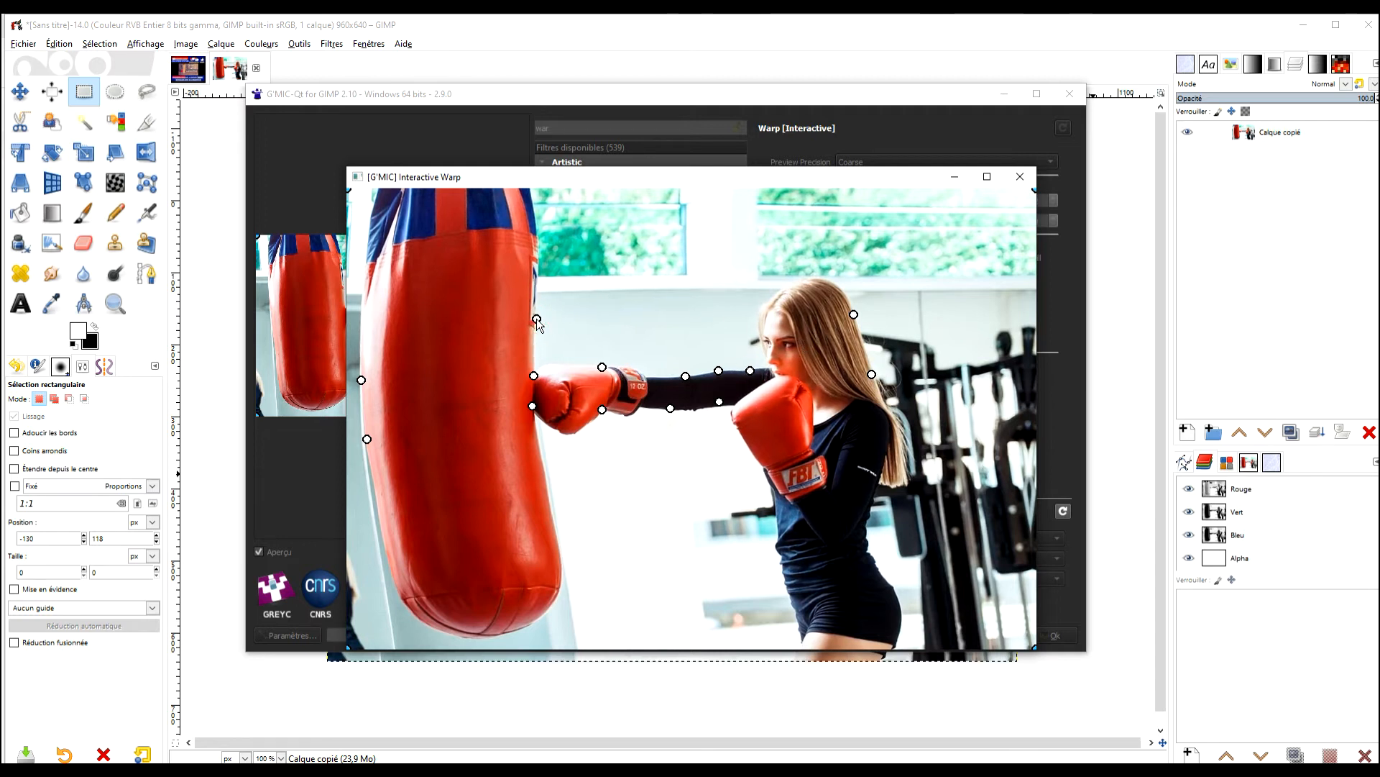
click(539, 454)
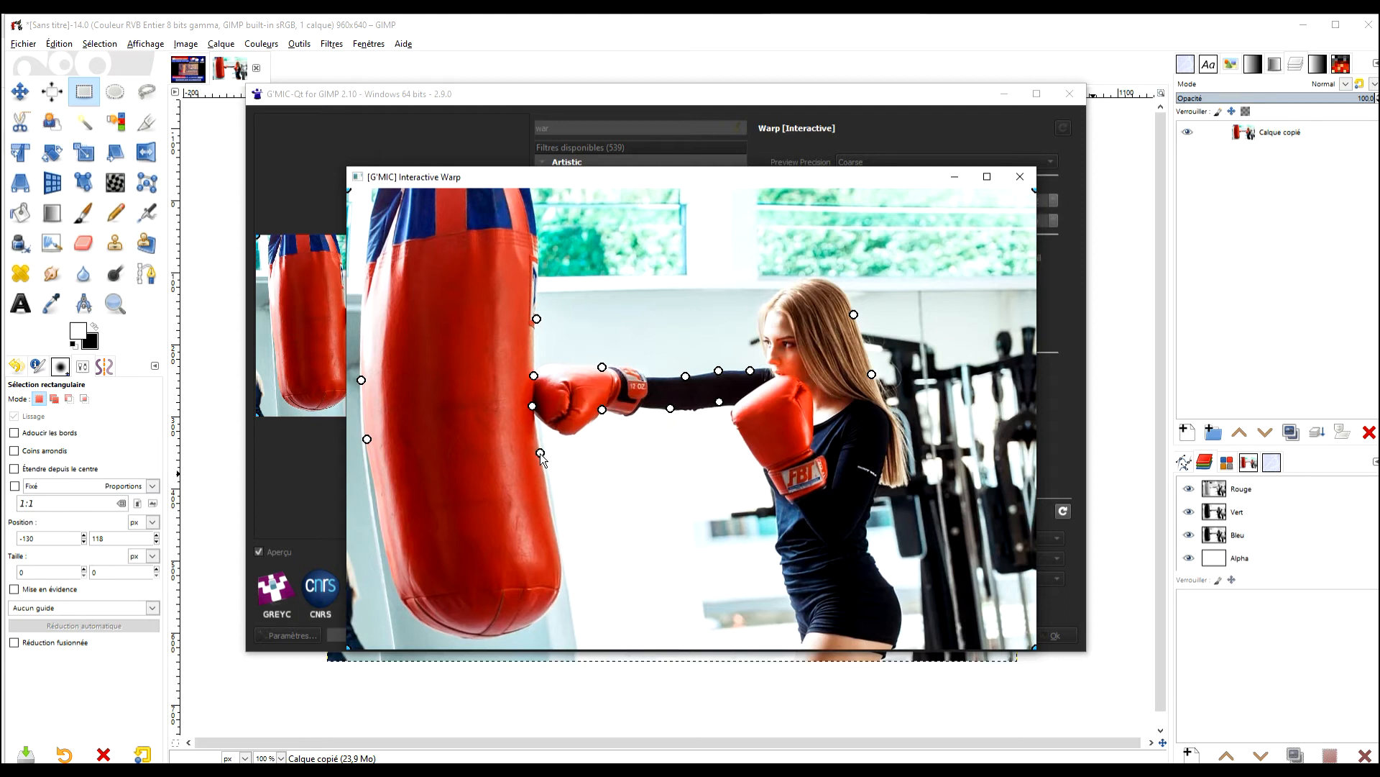
click(366, 612)
drag(367, 613, 373, 617)
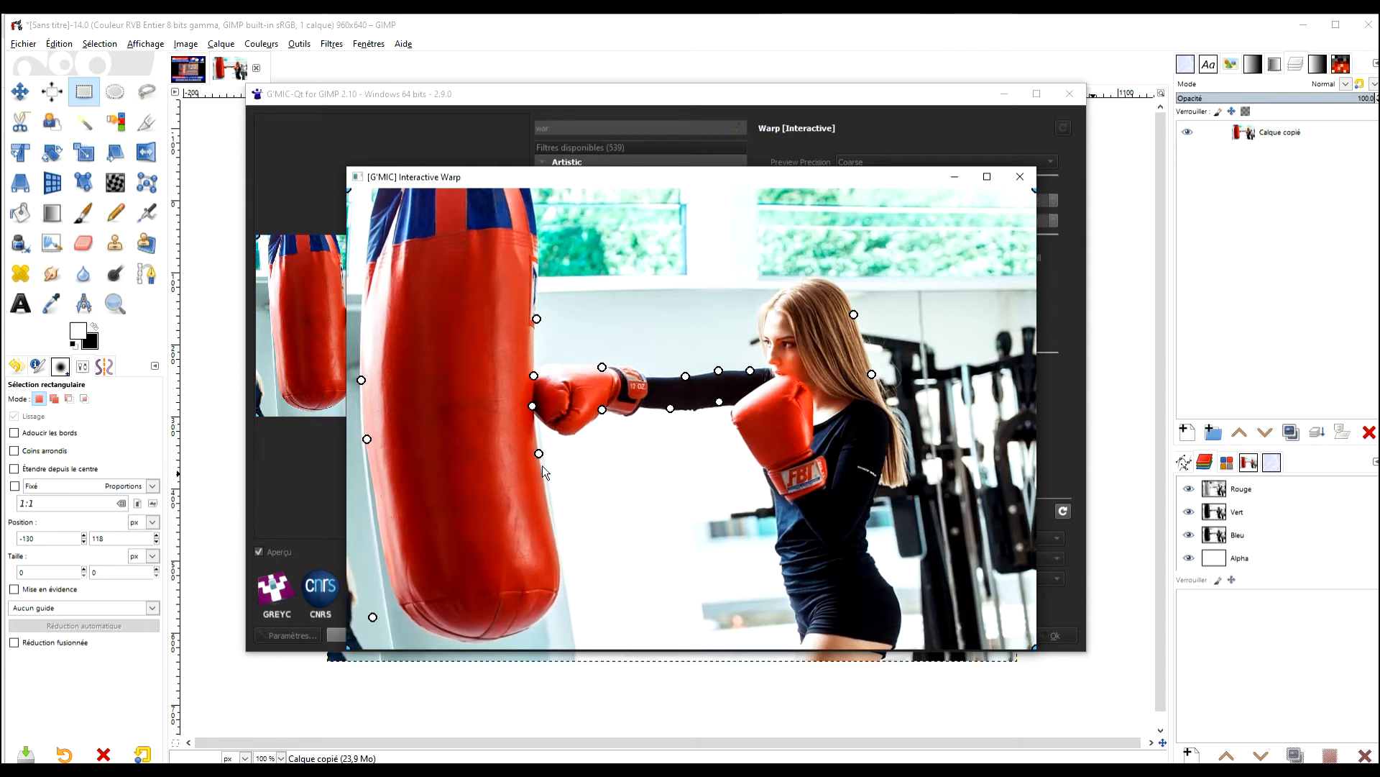
drag(539, 454, 533, 456)
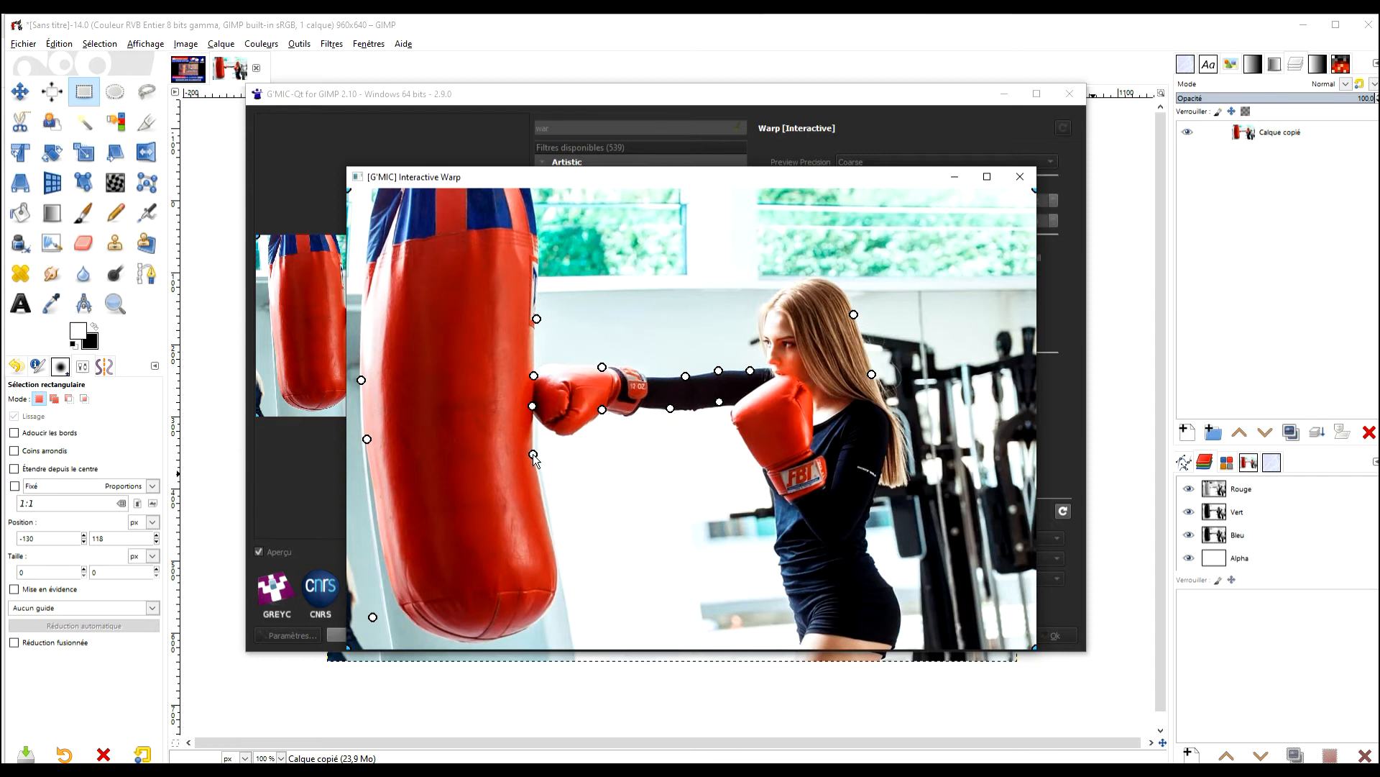
click(528, 425)
drag(530, 425, 536, 451)
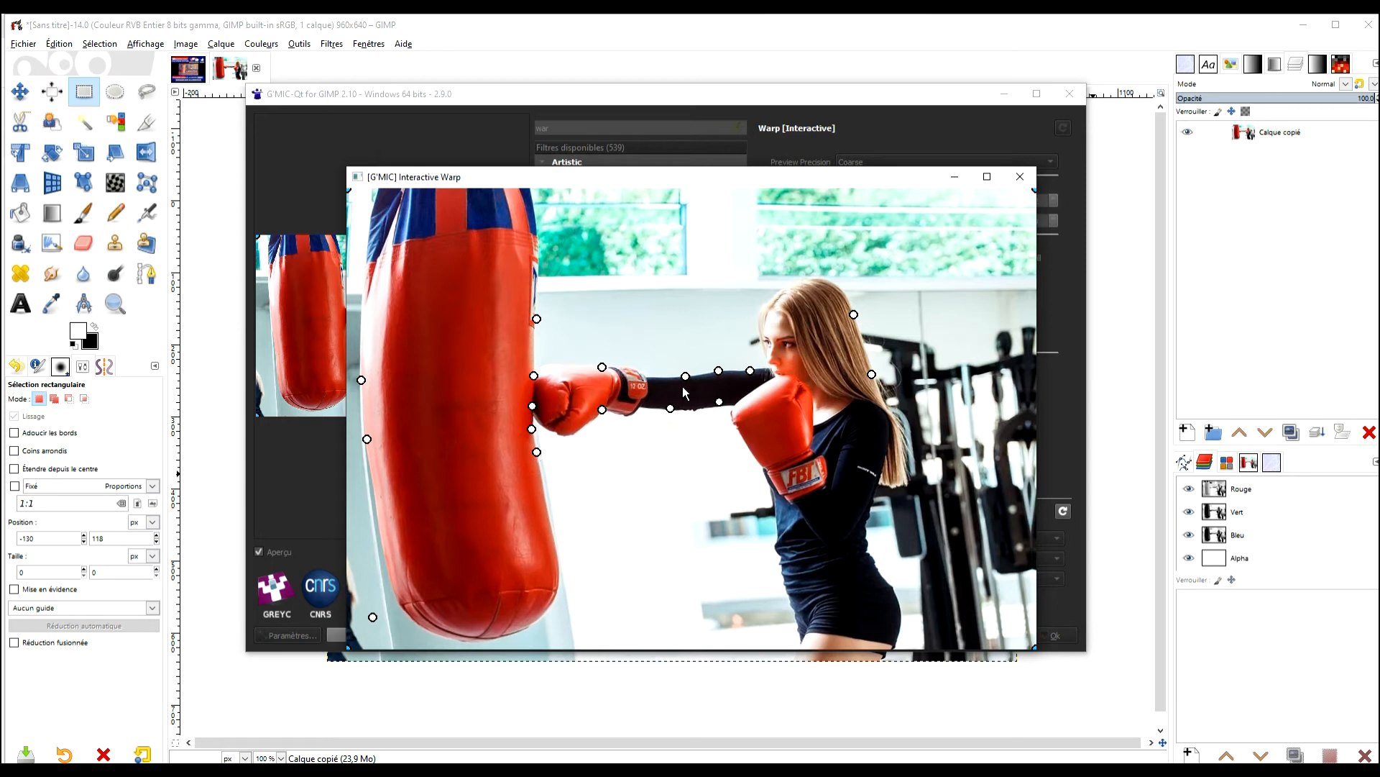
- Add keypoints along the bag's far side, at its lower corner and on the lower part of its punched edge
click(361, 314)
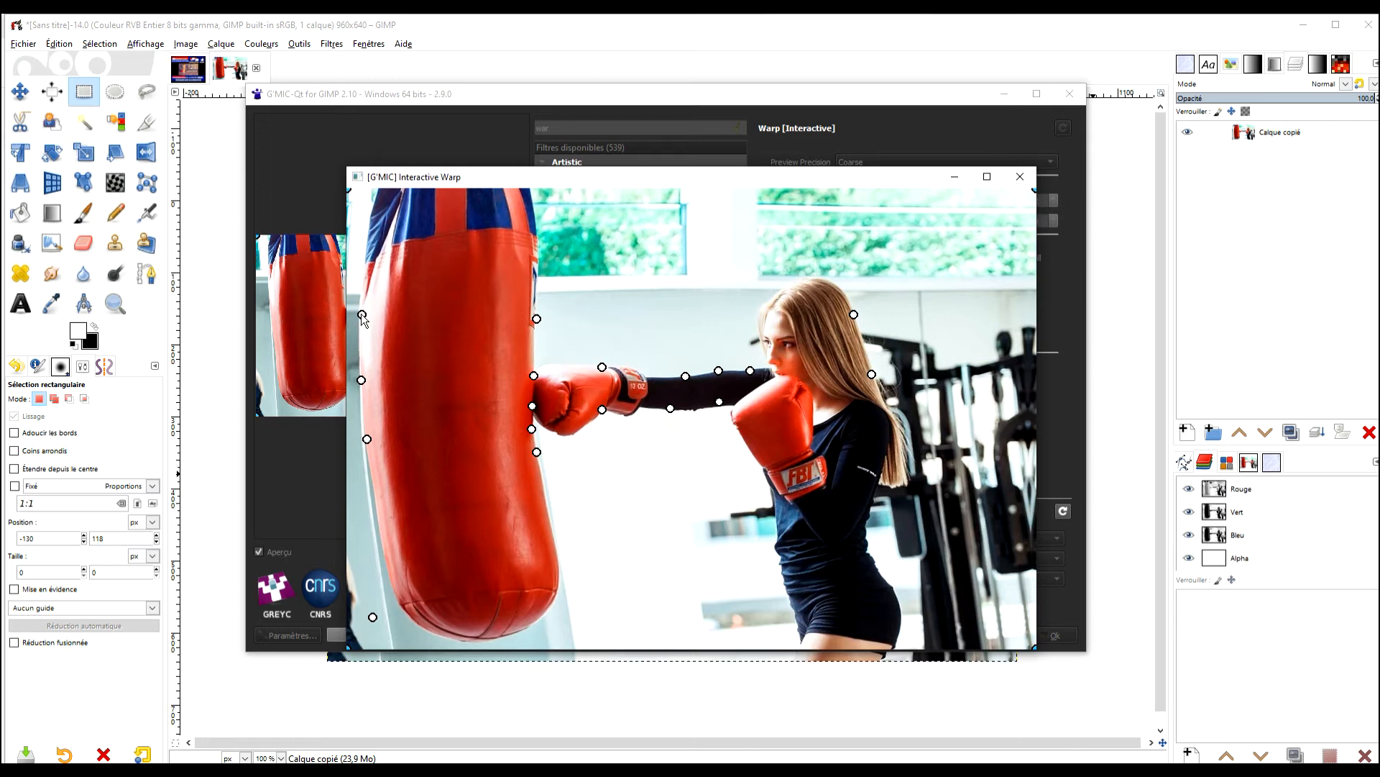
click(373, 491)
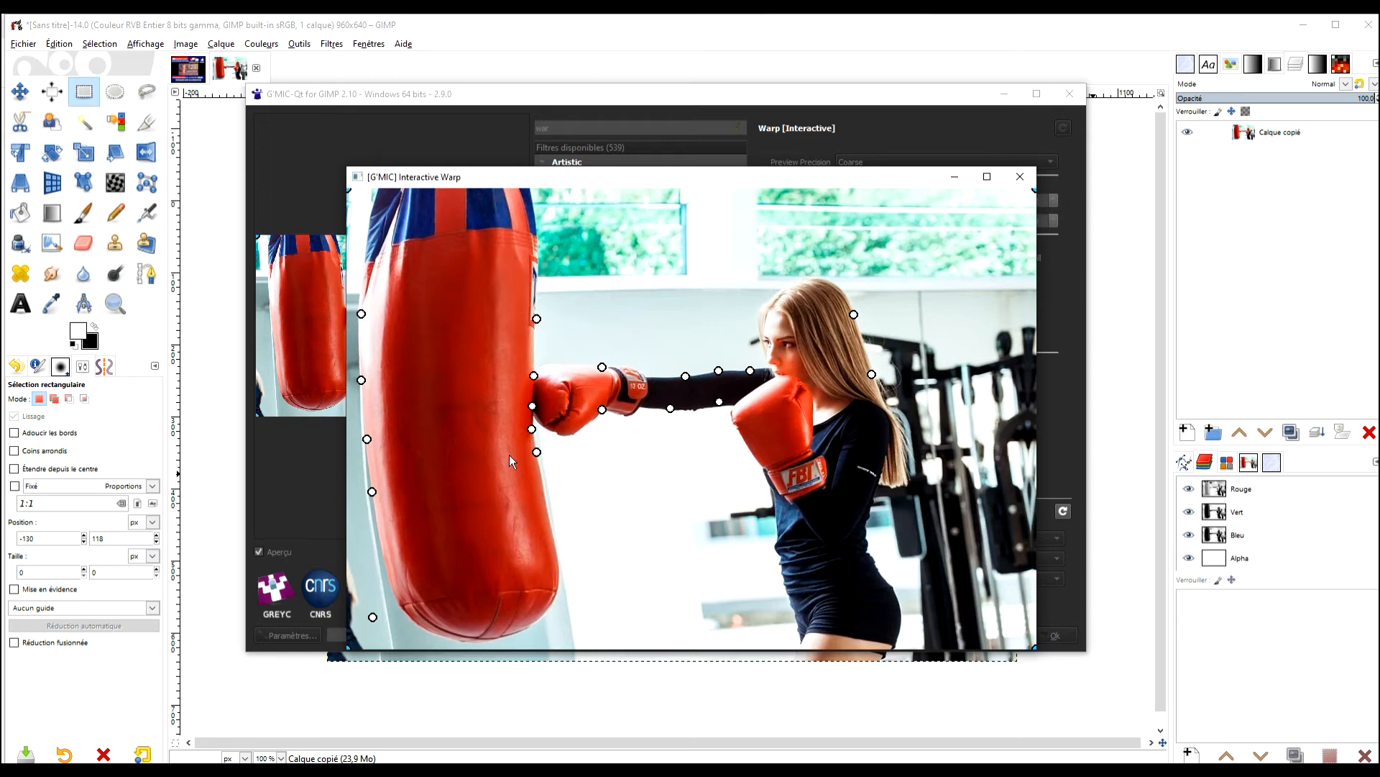
click(403, 616)
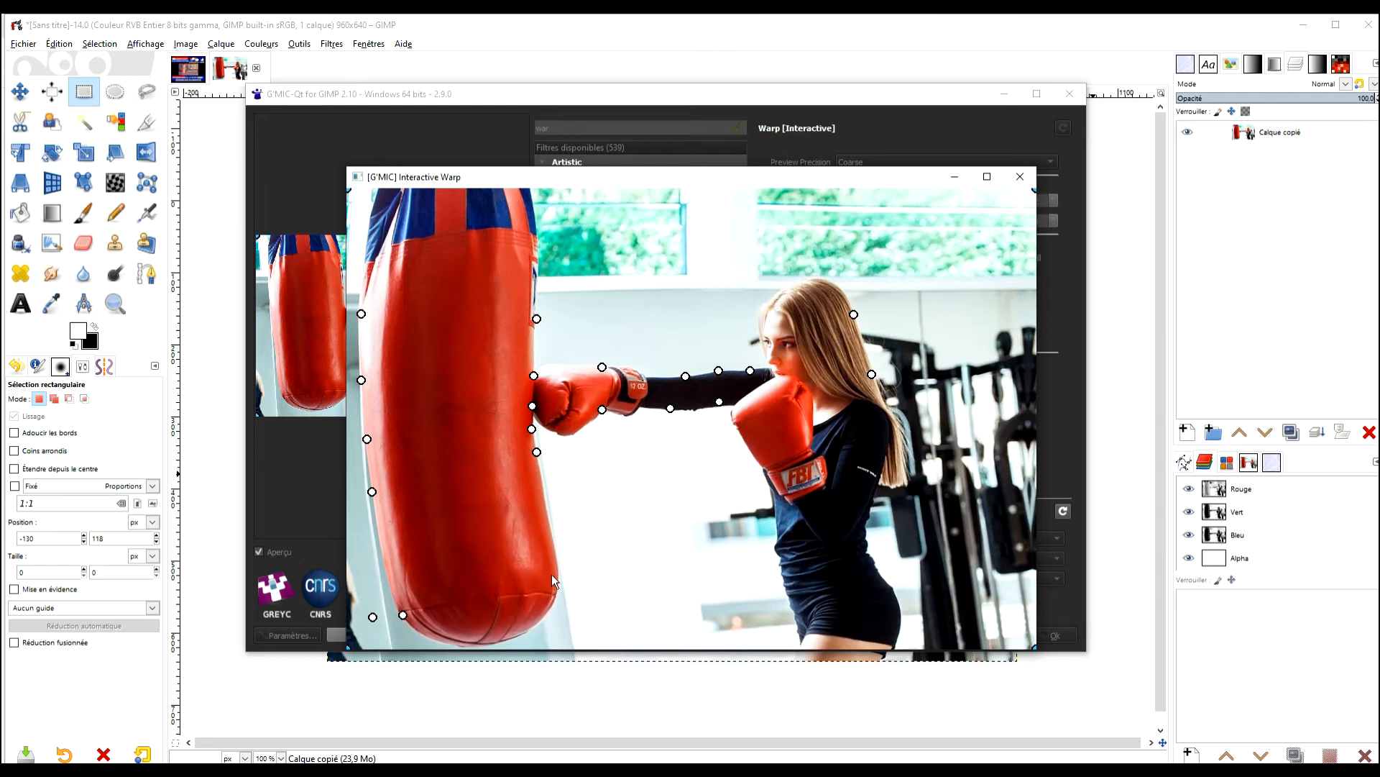
click(549, 542)
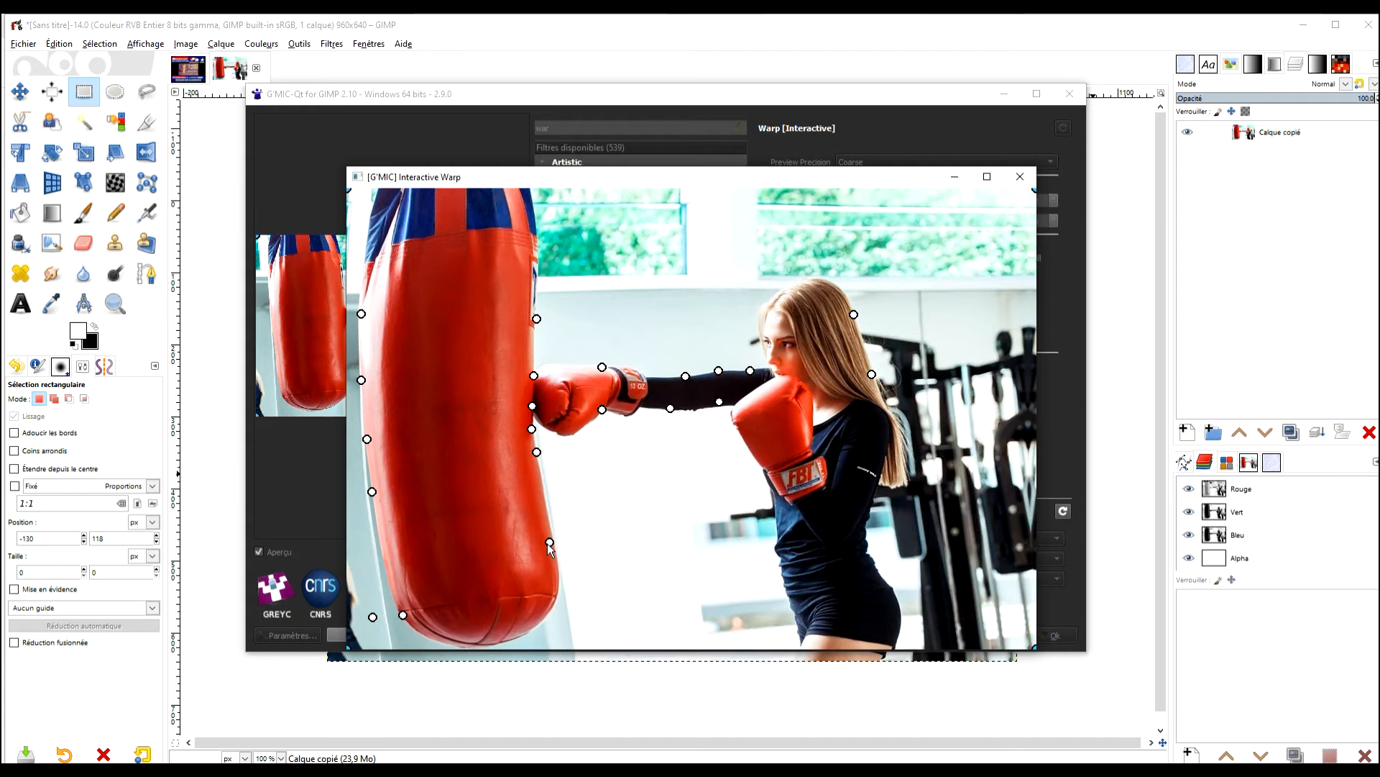
- Add a keypoint on the hair behind the boxer's shoulder and pull it slightly inward
click(889, 413)
drag(886, 414, 882, 415)
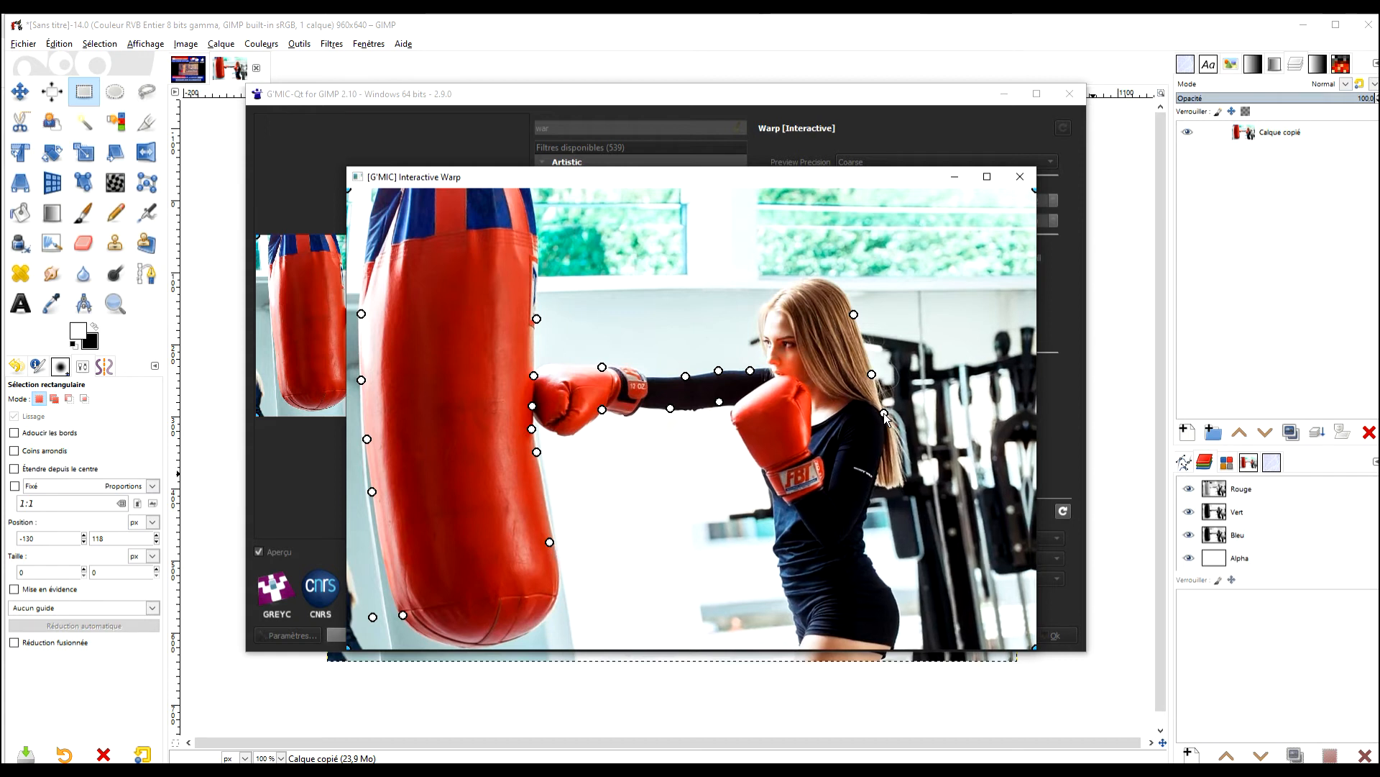
- Add a keypoint at the lower corner of the background window and another on the outstretched sleeve's upper edge near the glove cuff
click(681, 276)
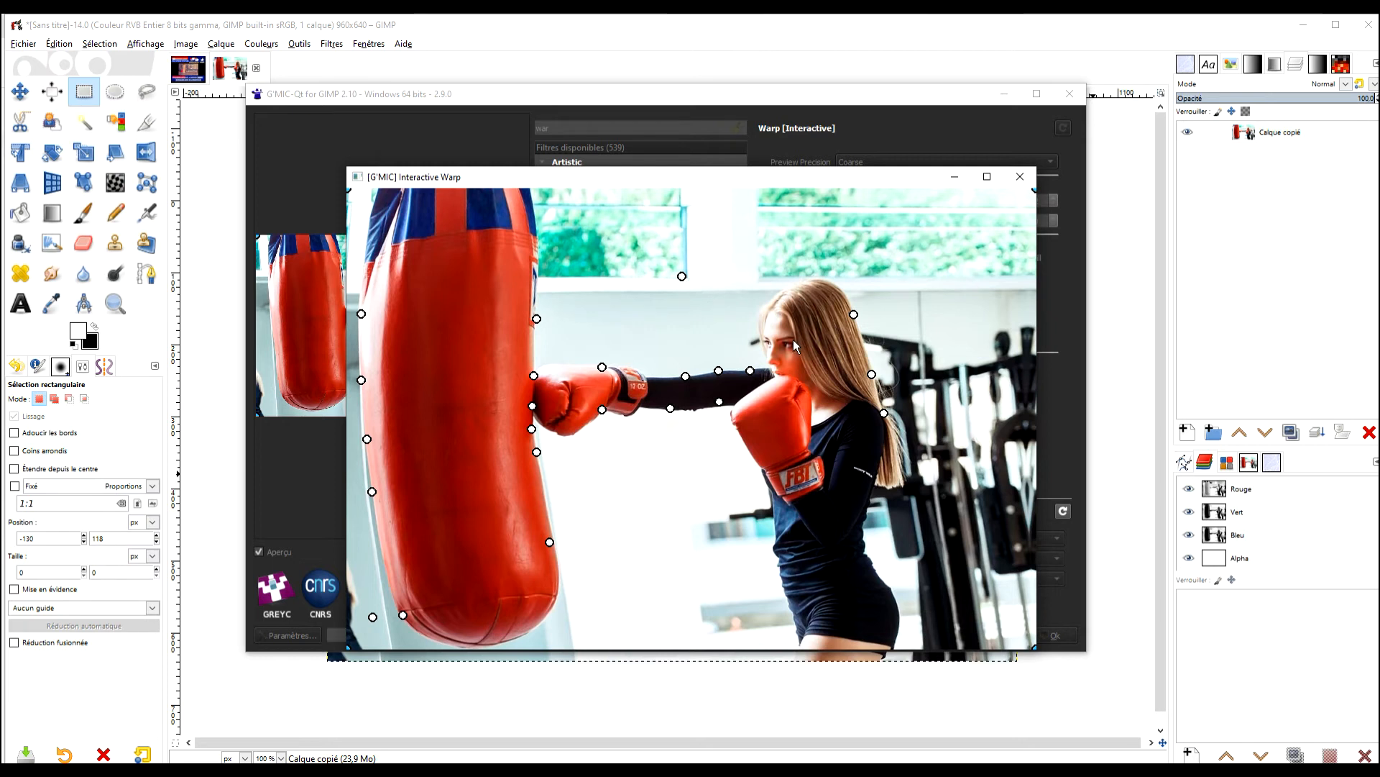
click(667, 375)
drag(667, 375, 687, 374)
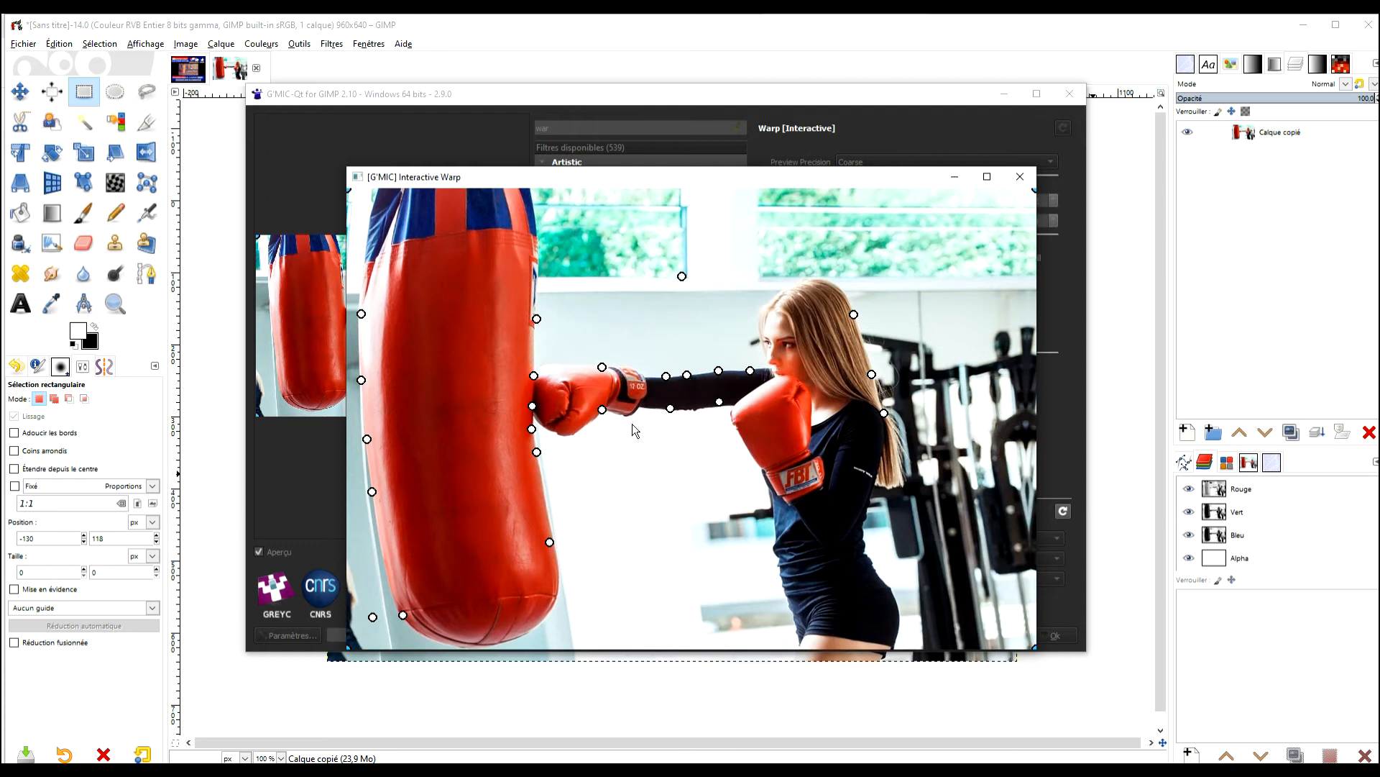
- Add two keypoints along the top of the punching glove and one on its underside, replacing the second upper one slightly farther from the bag
click(560, 367)
click(581, 361)
click(576, 424)
drag(575, 424, 576, 427)
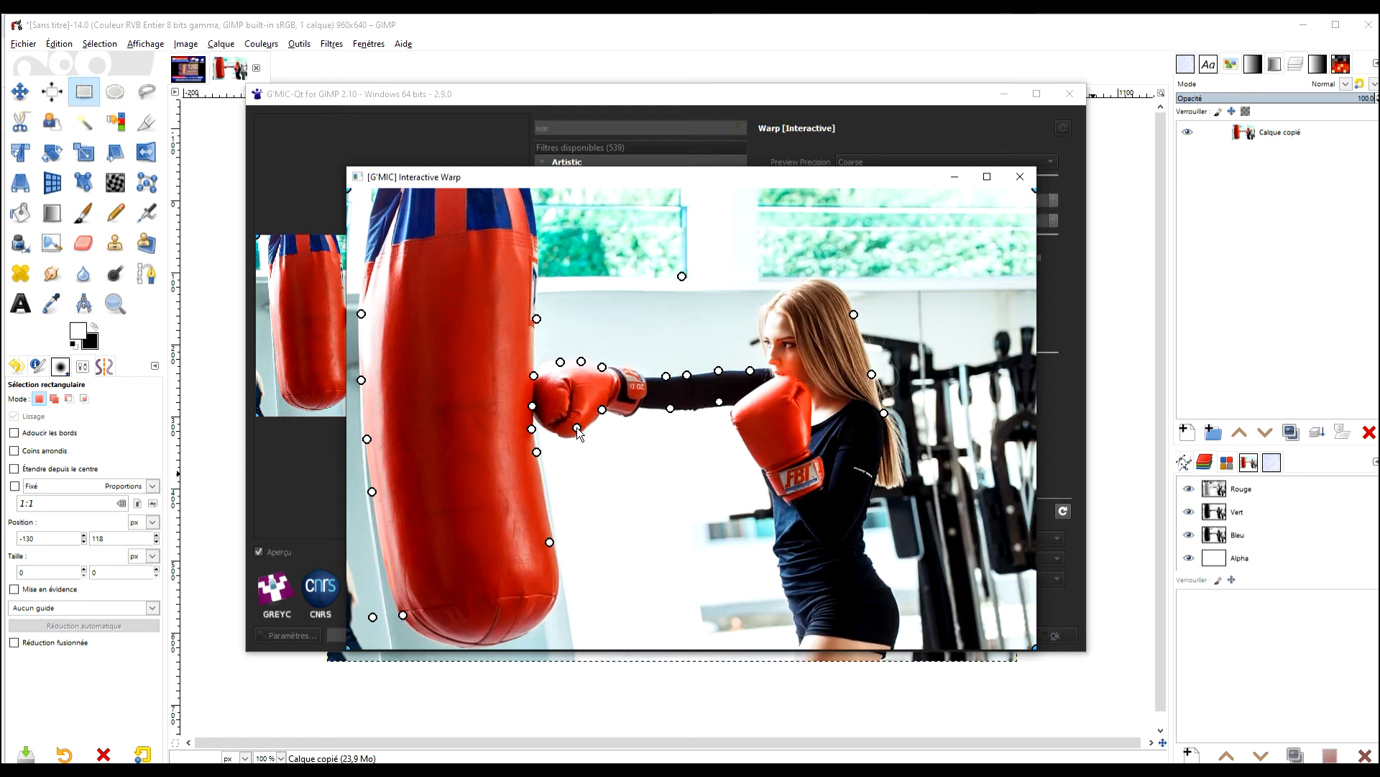
right_click(581, 361)
click(586, 362)
- Cycle the keypoint radius to the smallest markers and process the interactive warp at full resolution
drag(887, 175, 591, 125)
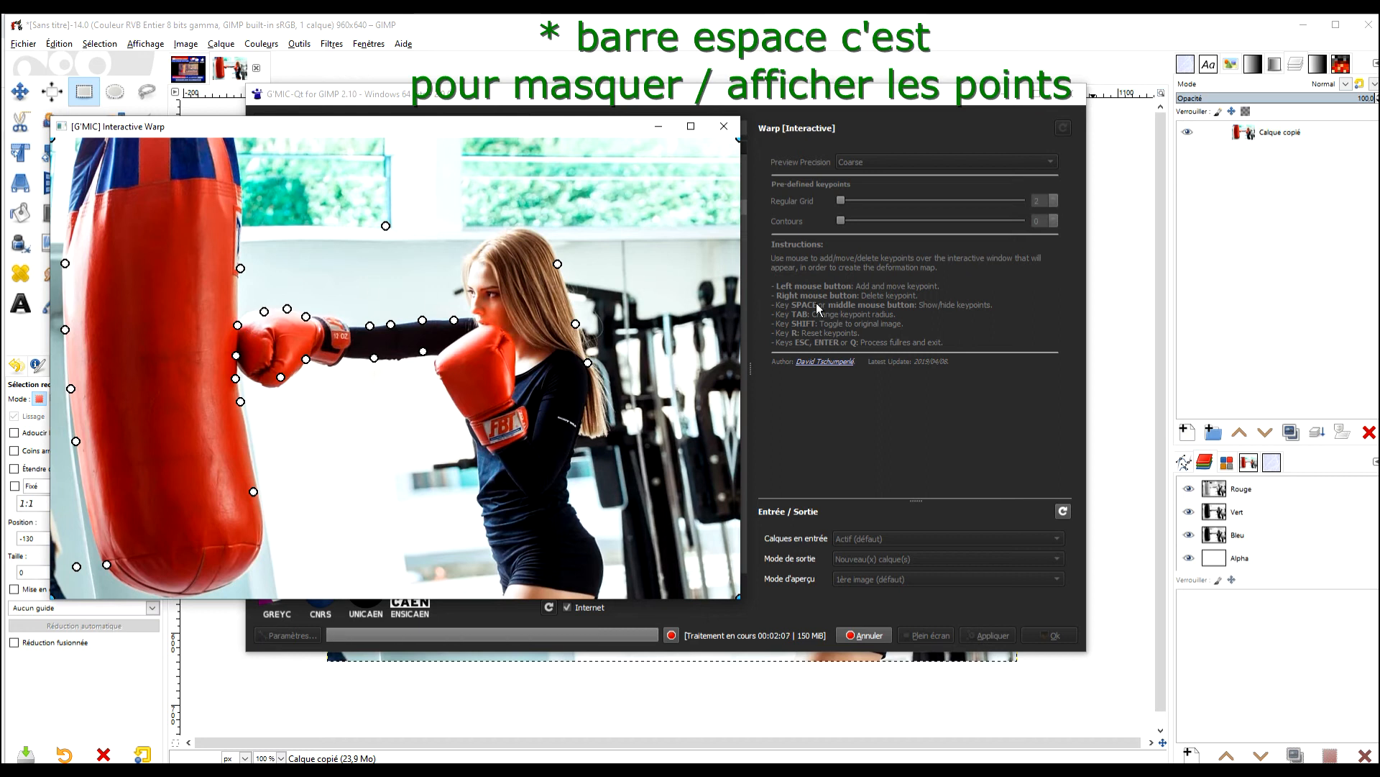
key(space)
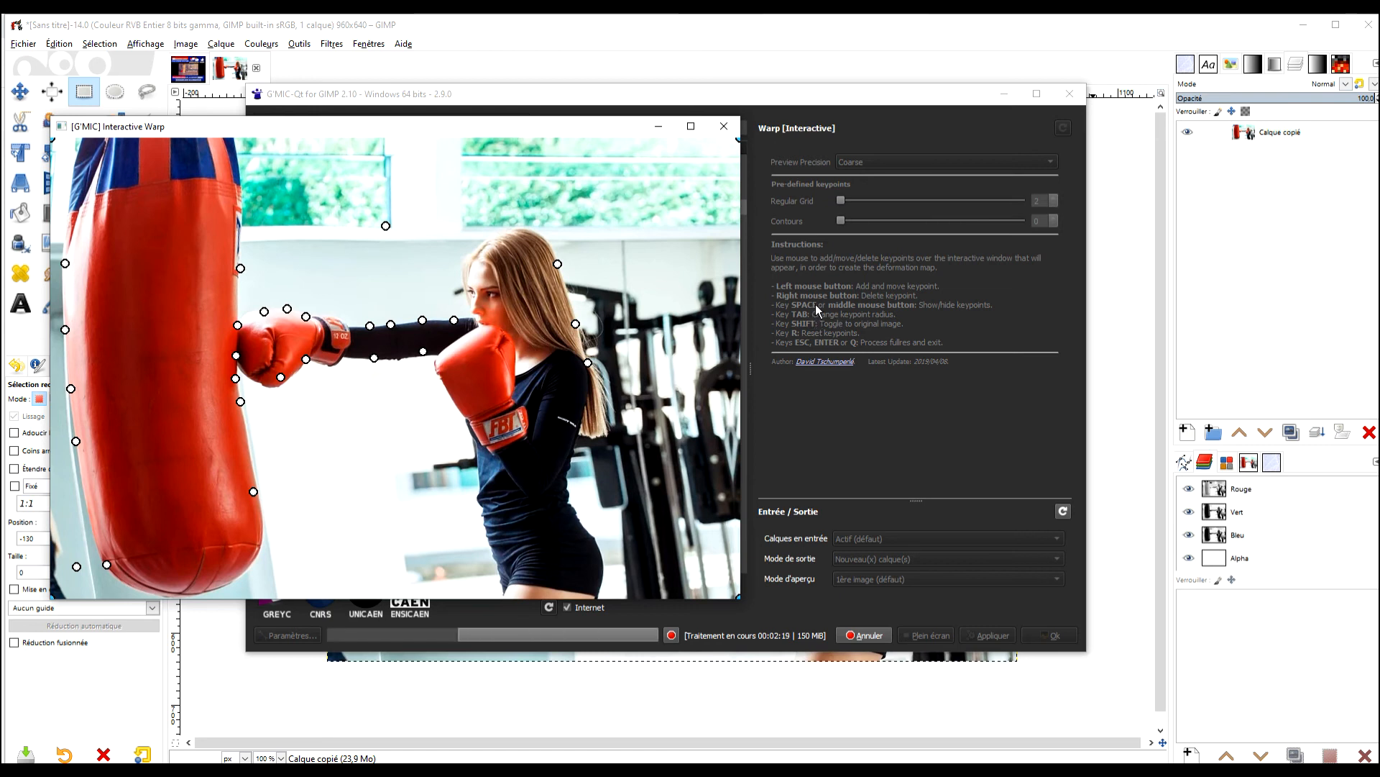
key(Tab)
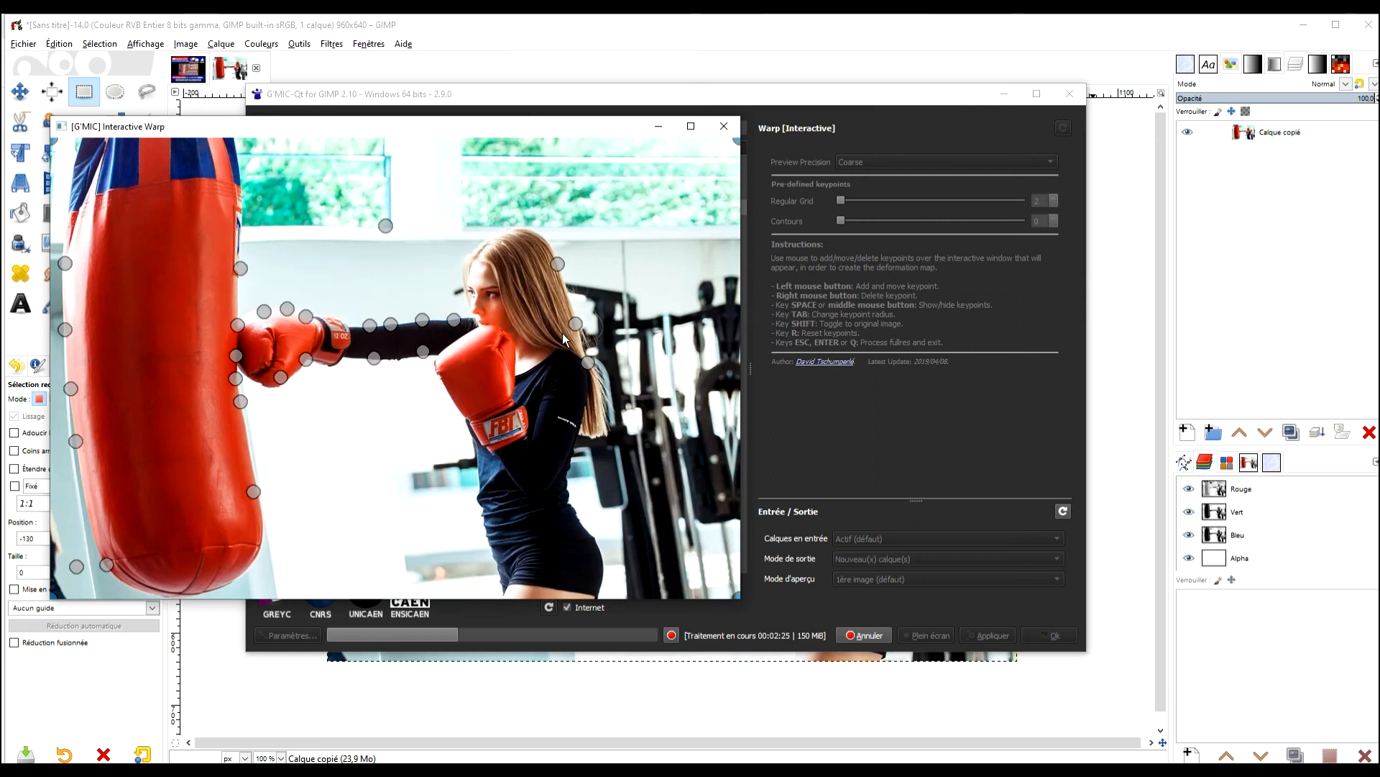
key(Tab)
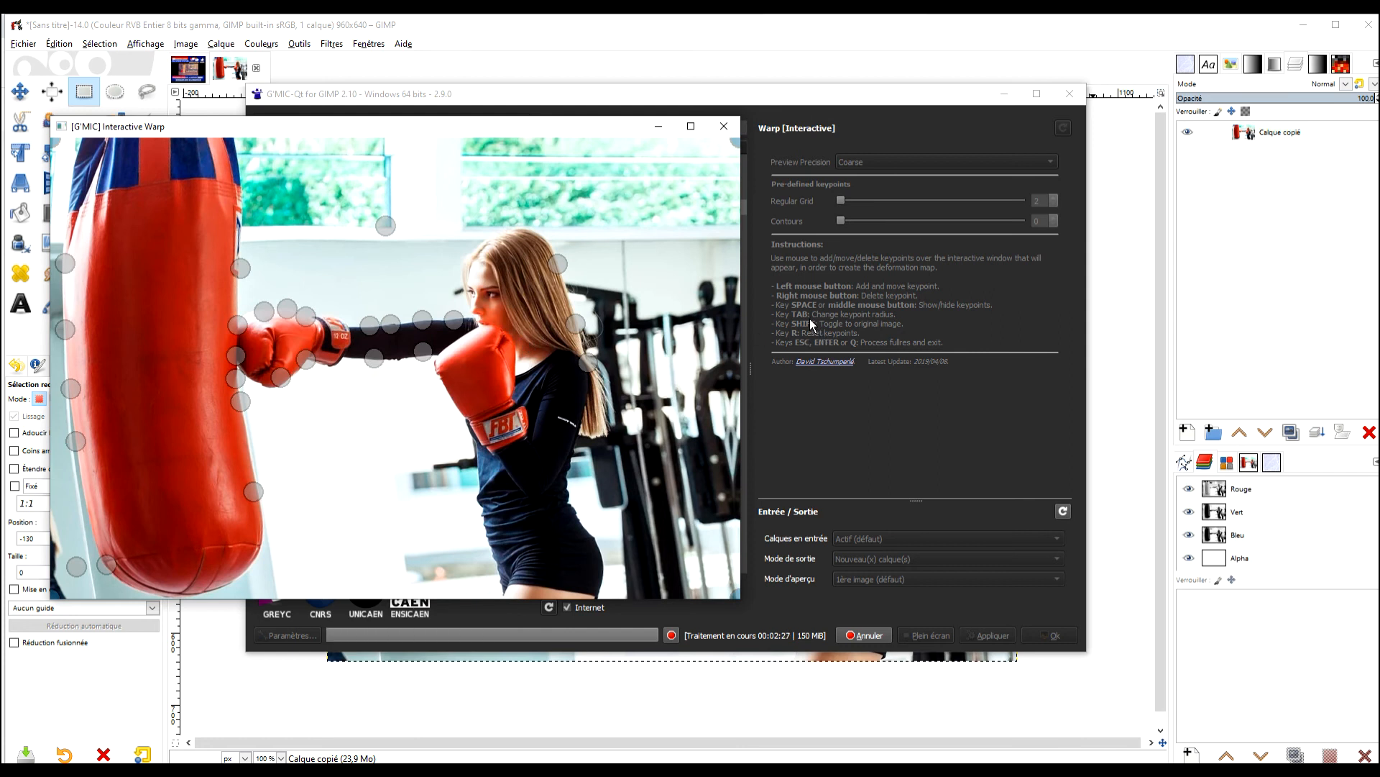
key(Tab)
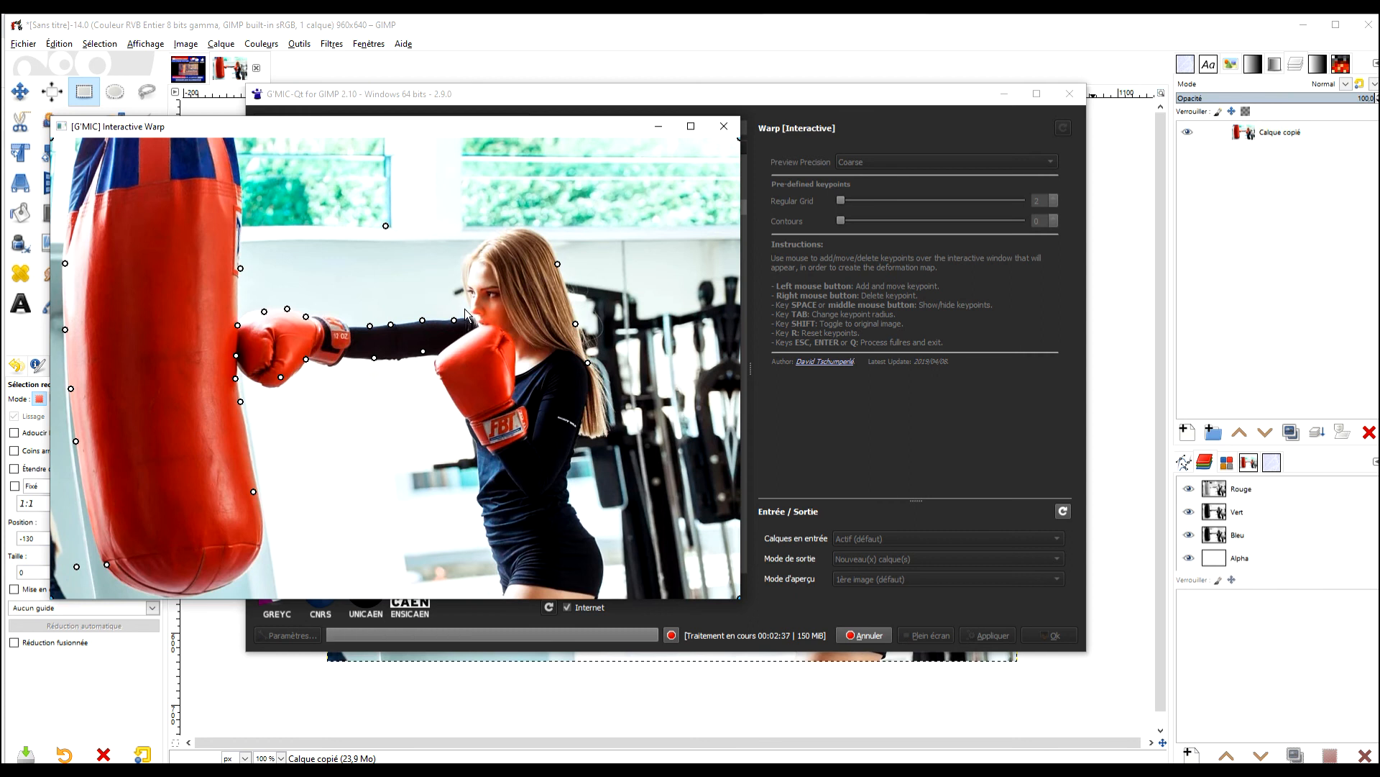
key(Return)
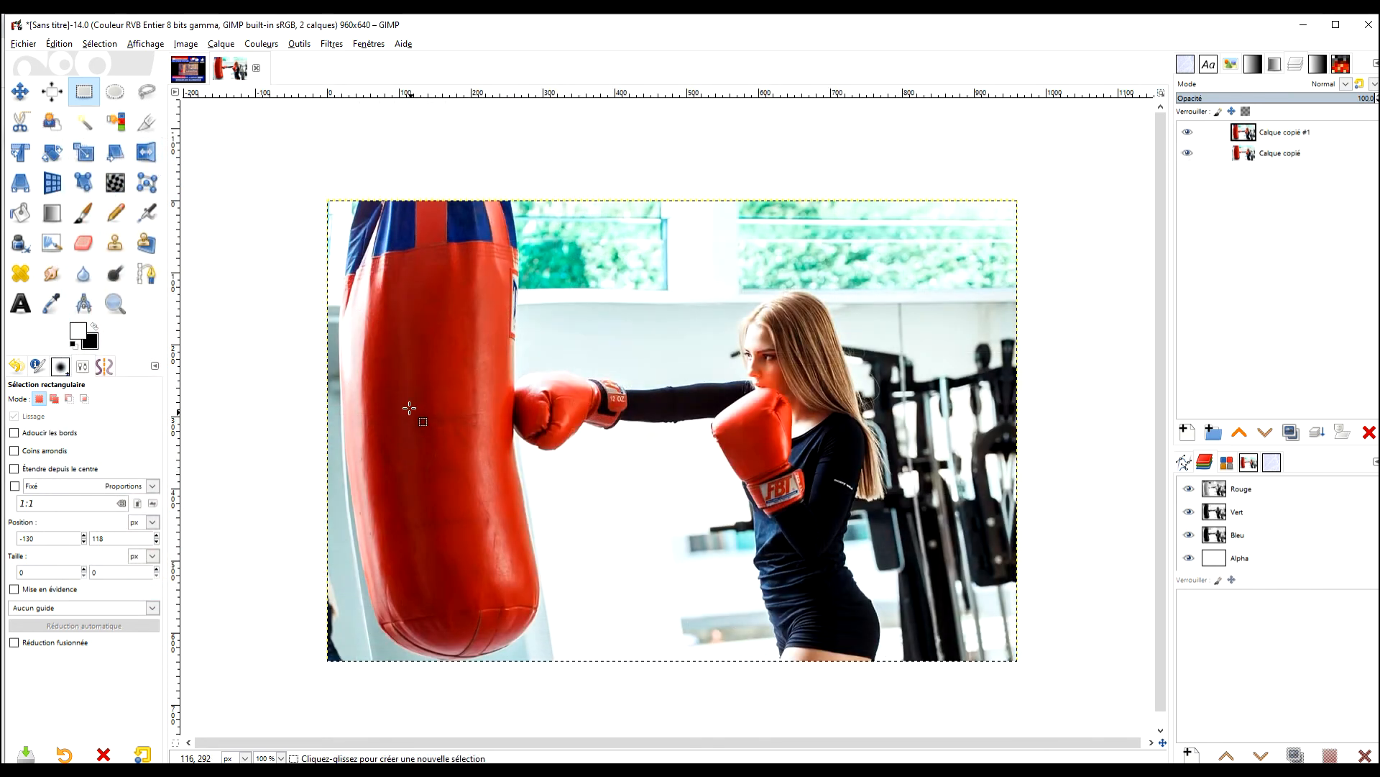
- Toggle the visibility of the warped layer repeatedly to compare the dented bag with the original photo
click(1187, 134)
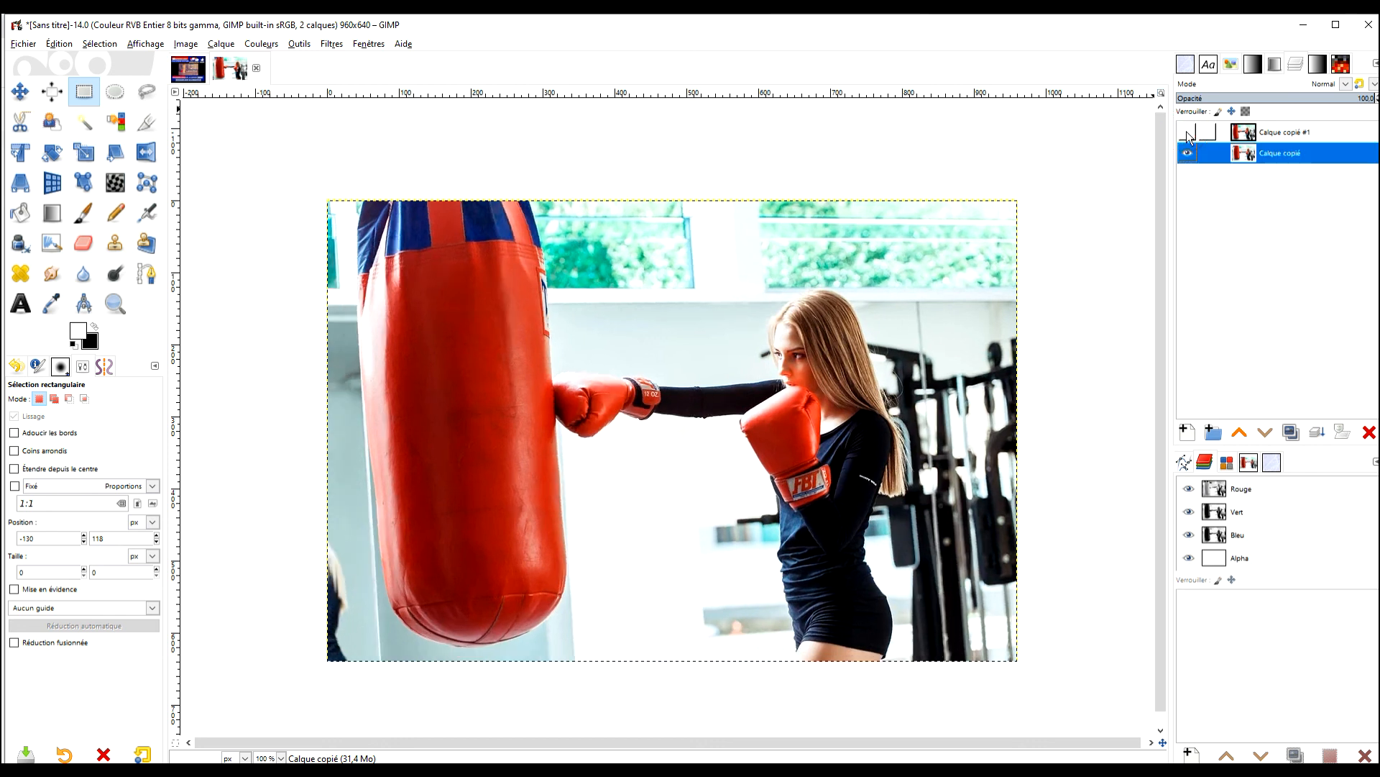
click(1187, 134)
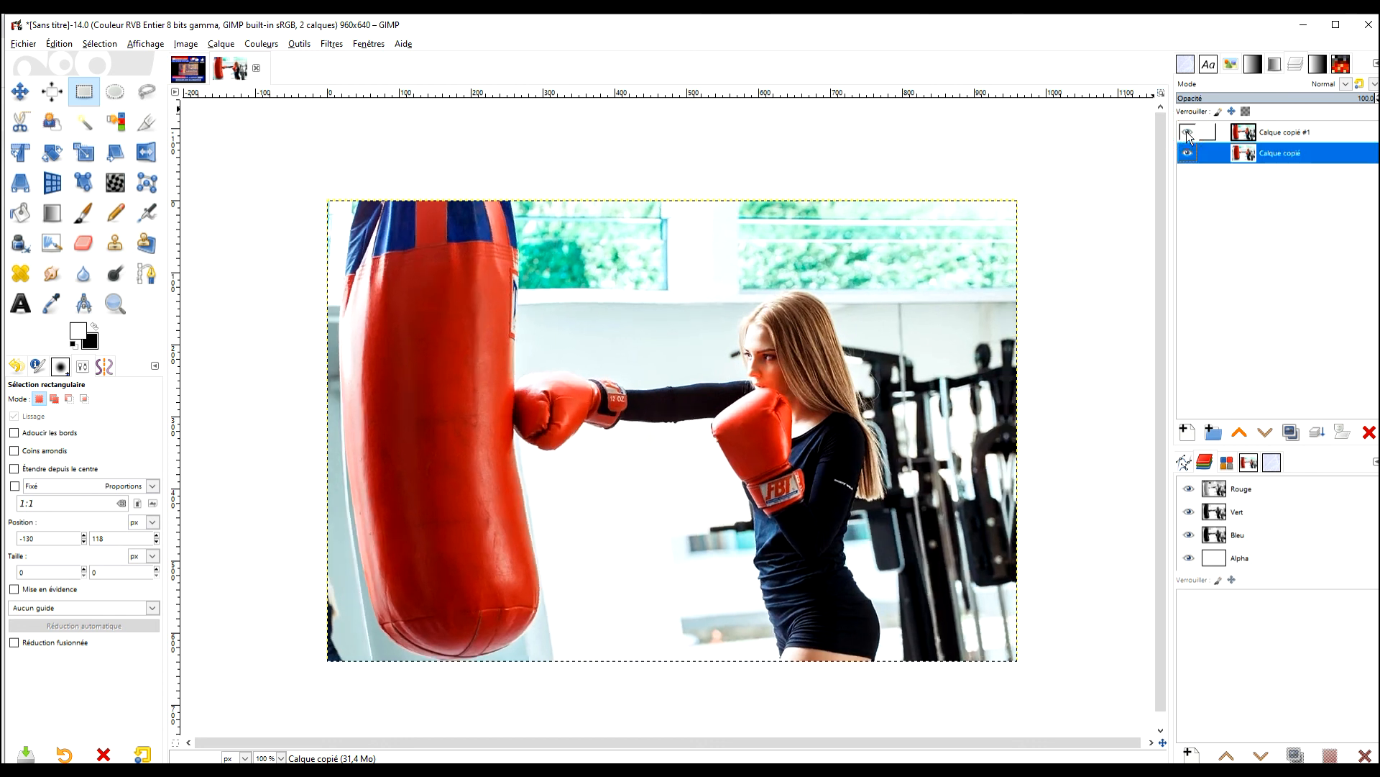
click(1187, 133)
click(1187, 134)
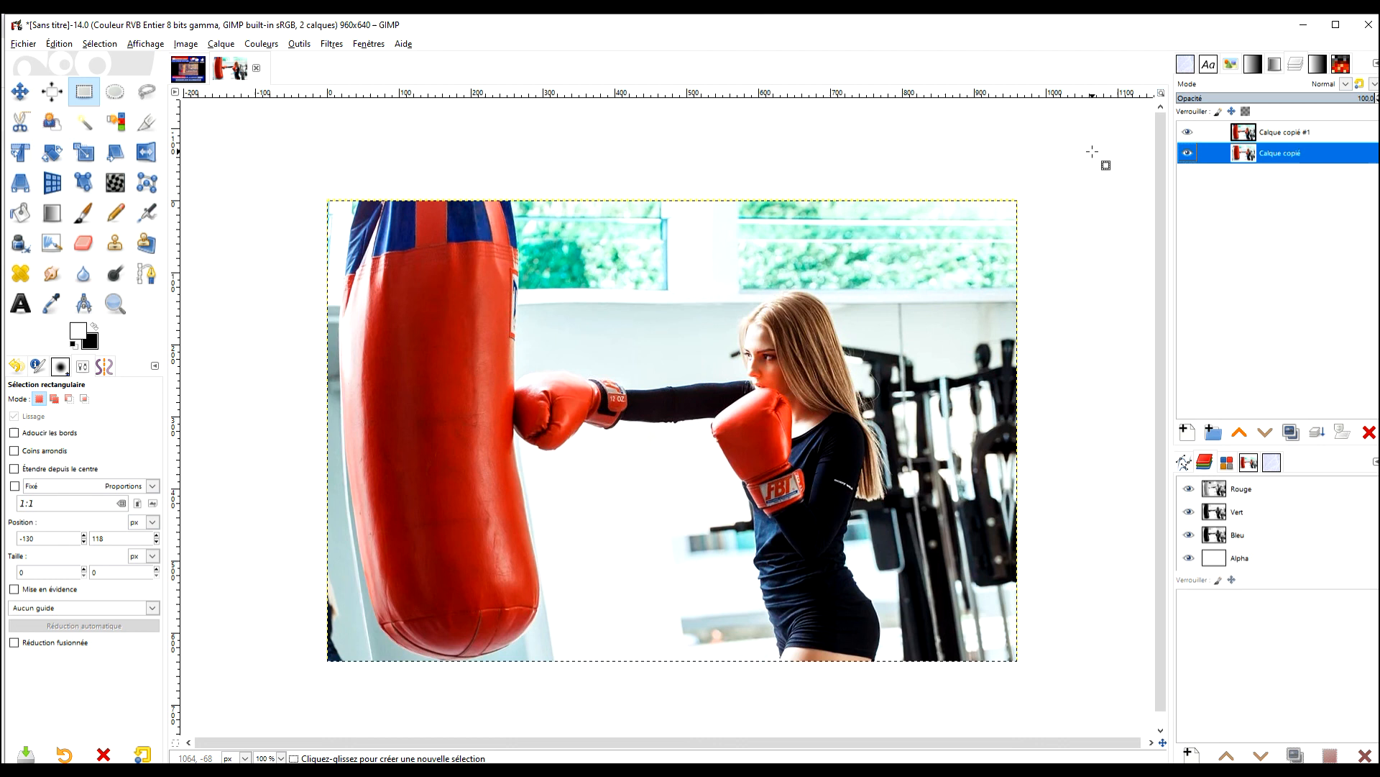
click(1188, 132)
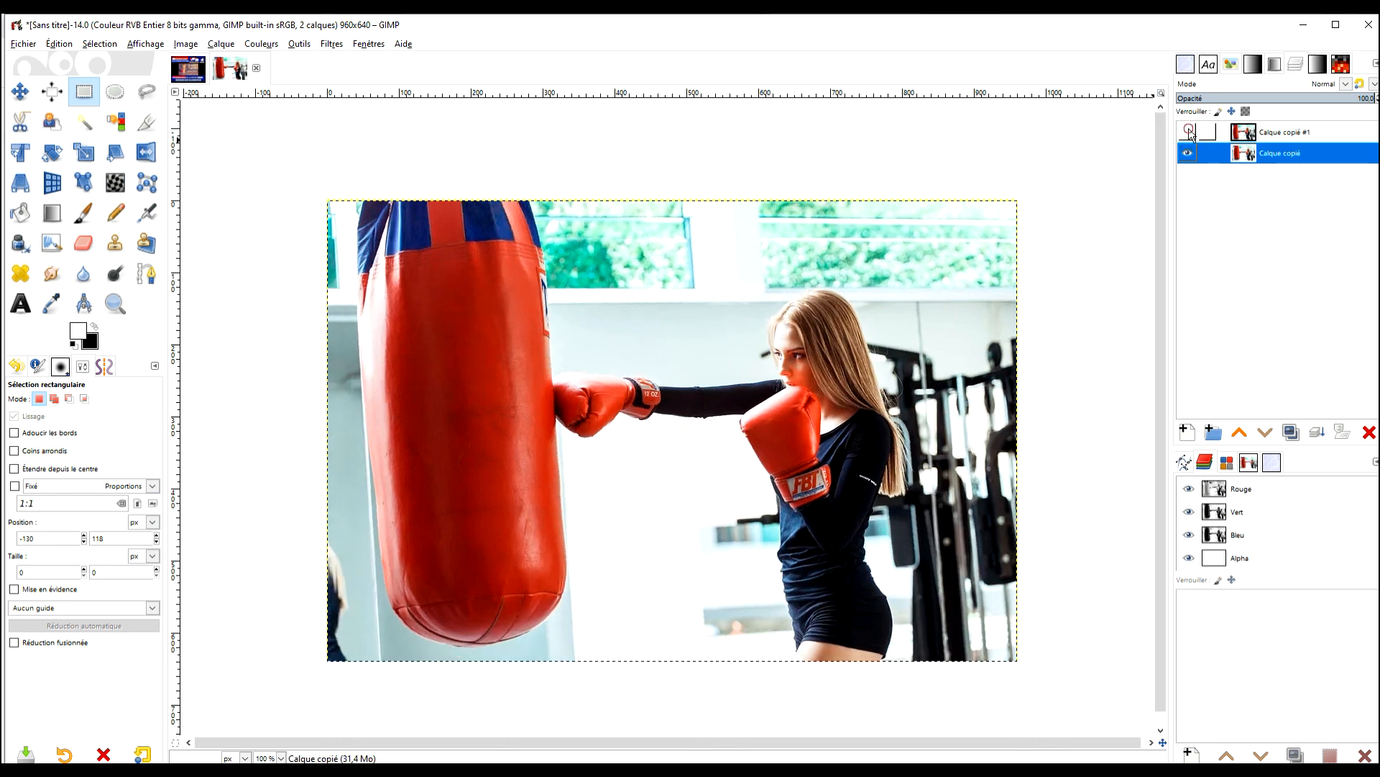
click(1188, 132)
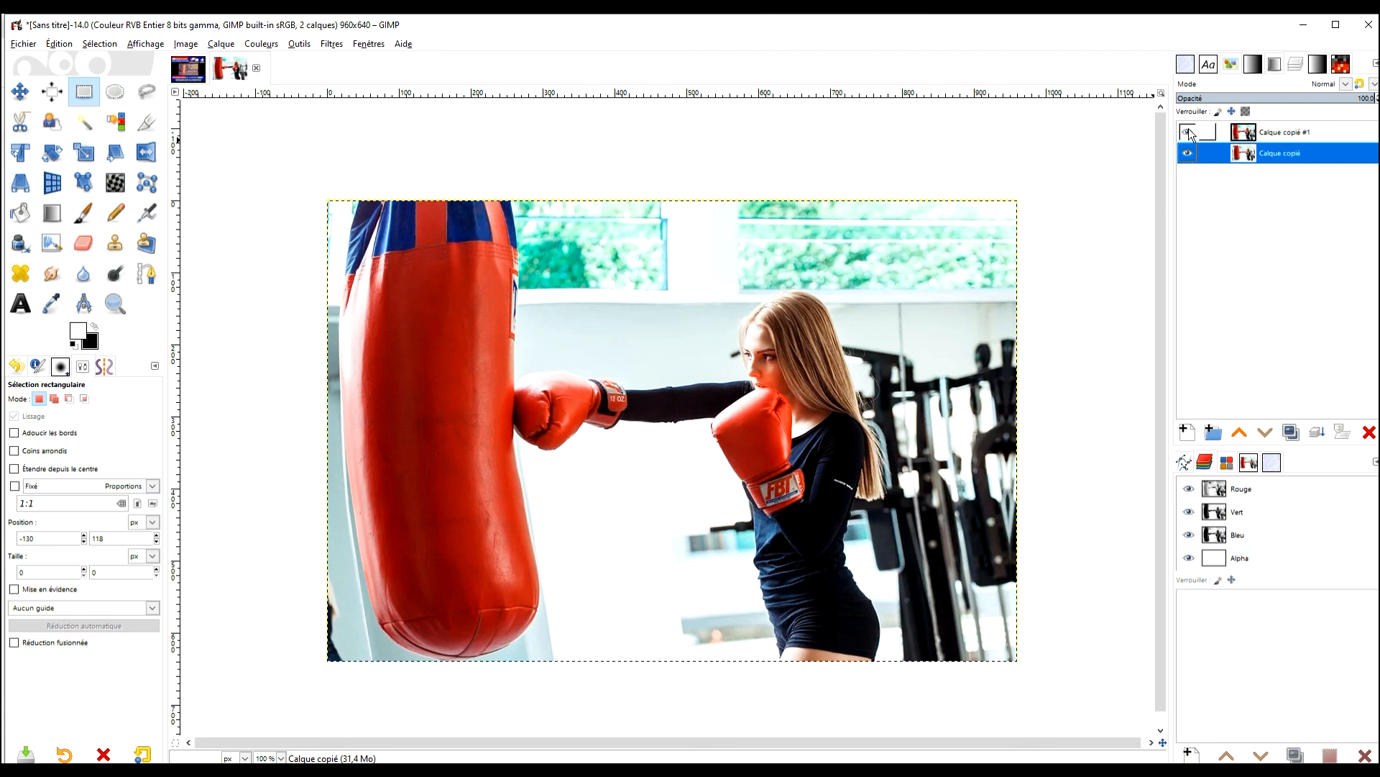